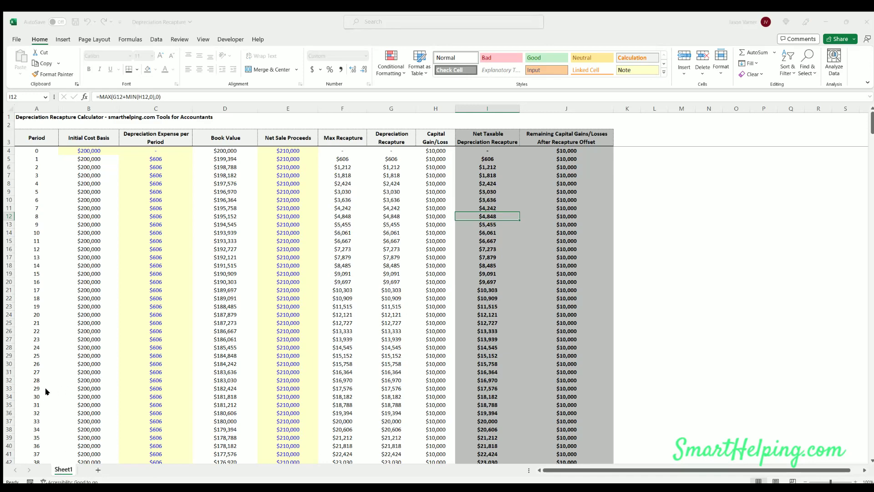
Remove the Sheet1 (2) duplicate so only the original Sheet1 calculator remains
{"action": "key", "text": "Return"}
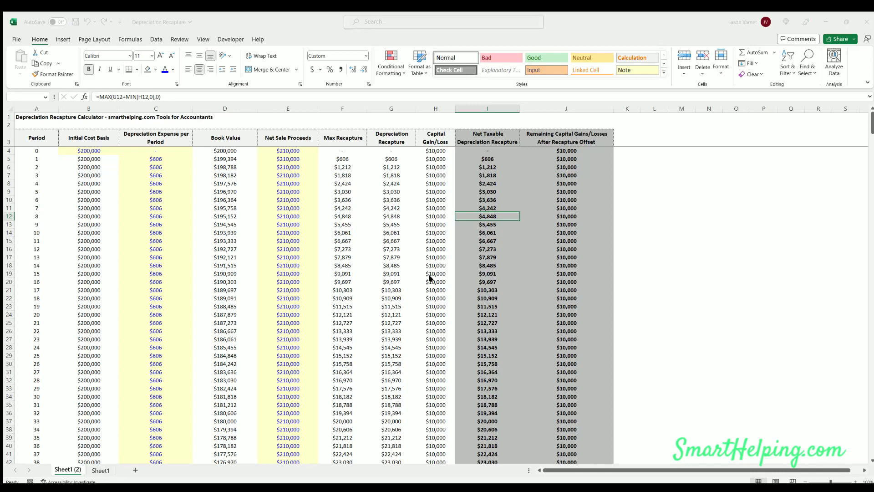
{"action": "left_click", "coordinate": [86, 148]}
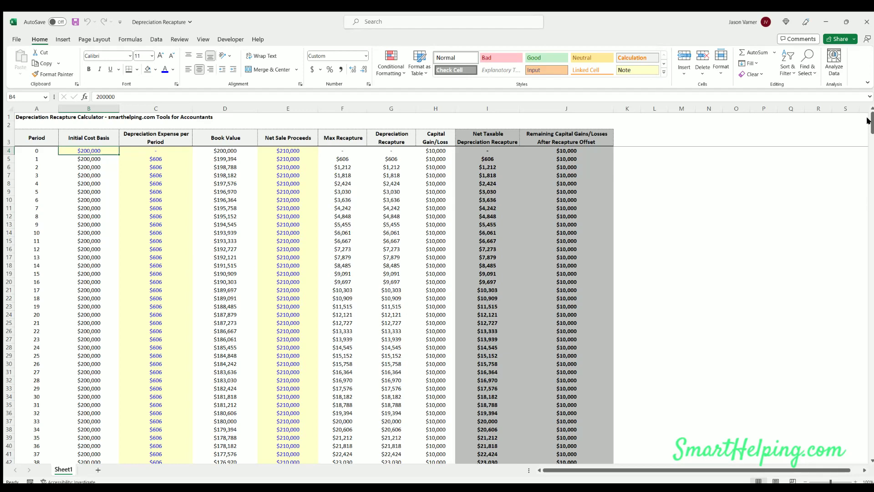
{"action": "mouse_move", "coordinate": [872, 123]}
{"action": "left_mouse_down"}
{"action": "mouse_move", "coordinate": [871, 137]}
{"action": "mouse_move", "coordinate": [872, 122]}
{"action": "left_mouse_up"}
{"action": "scroll", "coordinate": [814, 423], "scroll_direction": "down", "scroll_amount": 20}
{"action": "scroll", "coordinate": [820, 426], "scroll_direction": "down", "scroll_amount": 13}
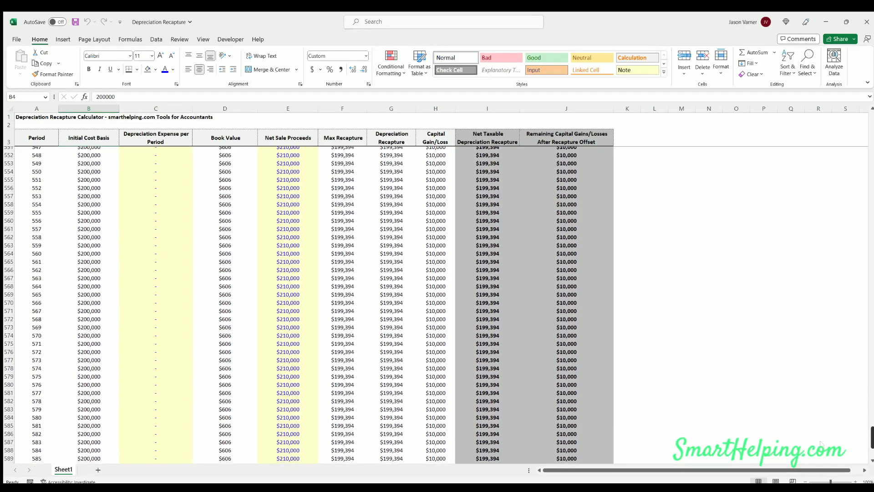
{"action": "scroll", "coordinate": [824, 422], "scroll_direction": "up", "scroll_amount": 20}
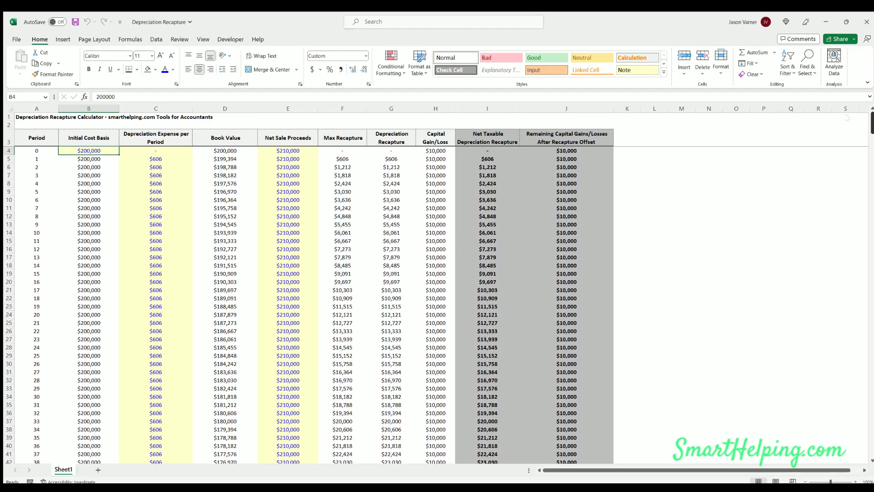
{"action": "left_click", "coordinate": [681, 138]}
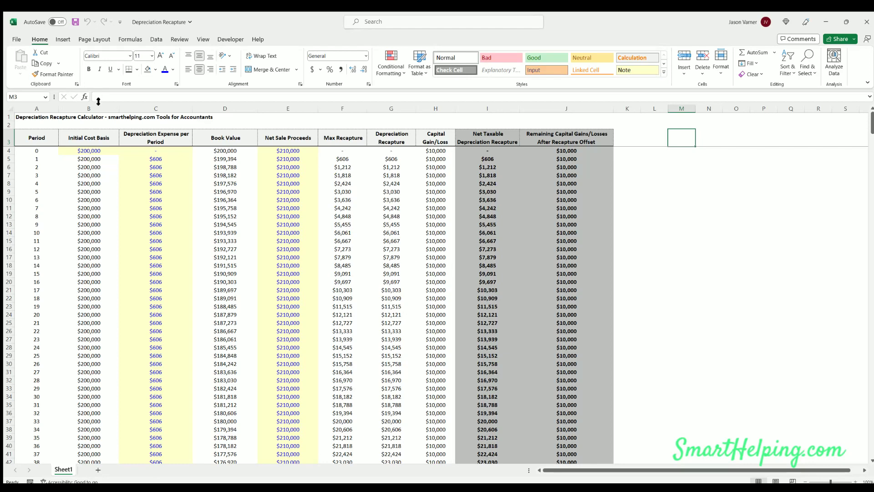
Shade A2:B2 light yellow and enter the note 'Edit cells in this shade only.' in A2
{"action": "left_click_drag", "start_coordinate": [23, 125], "coordinate": [87, 125]}
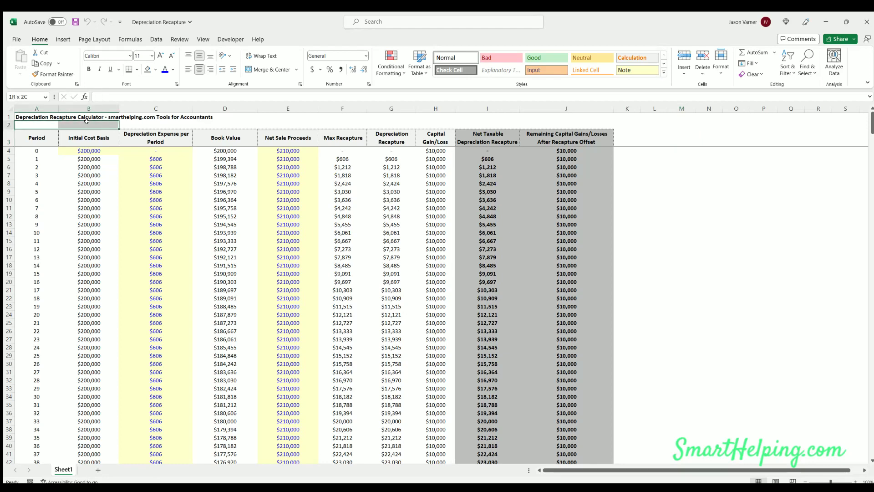
{"action": "left_click", "coordinate": [147, 69]}
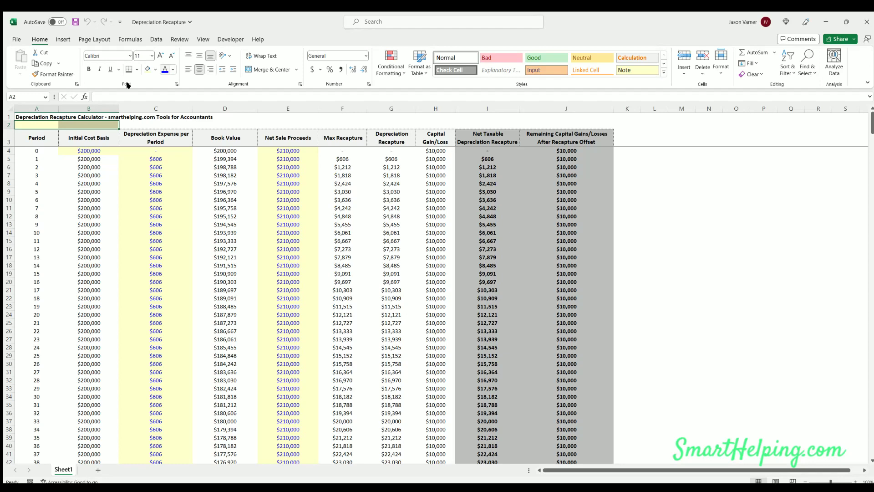
{"action": "left_click", "coordinate": [22, 124]}
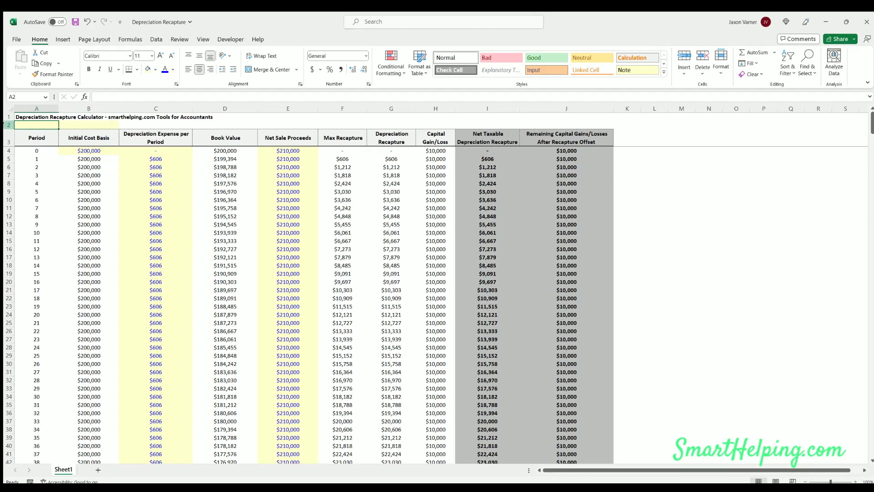
{"action": "type", "text": "Edit cells in th"}
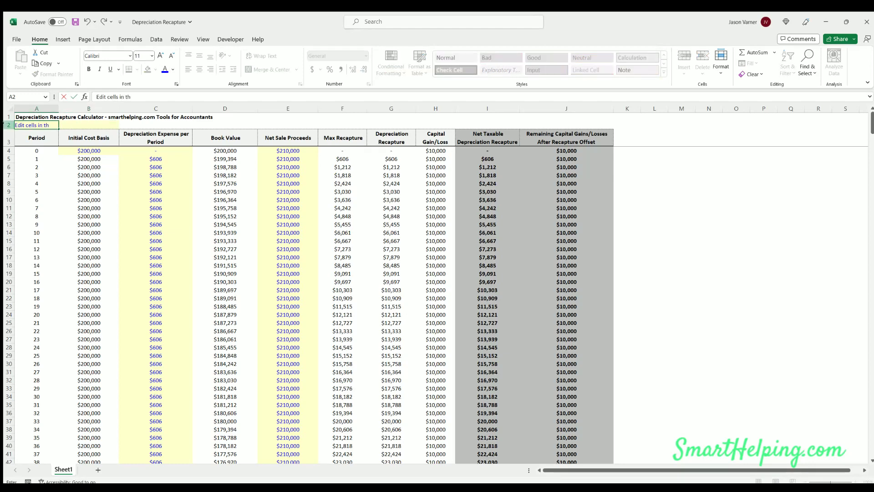
{"action": "type", "text": "is shade only."}
{"action": "key", "text": "Return"}
{"action": "key", "text": "Up"}
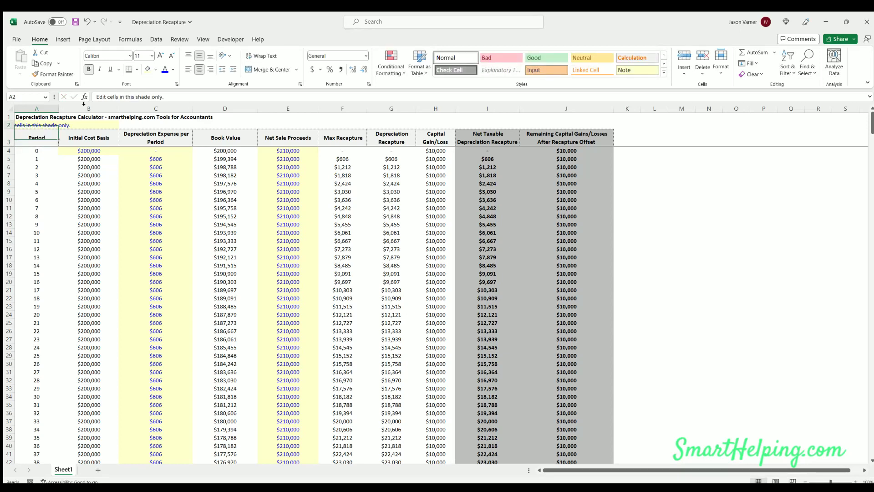
{"action": "left_click", "coordinate": [72, 150]}
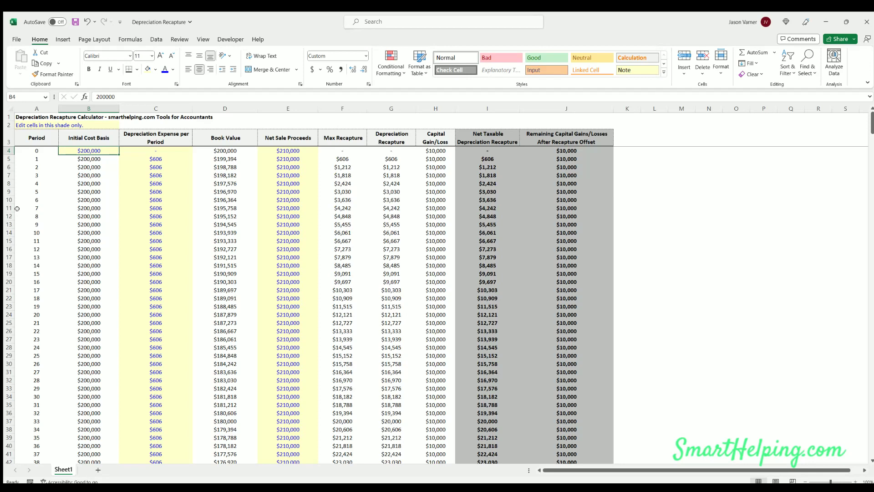
{"action": "left_click", "coordinate": [157, 148]}
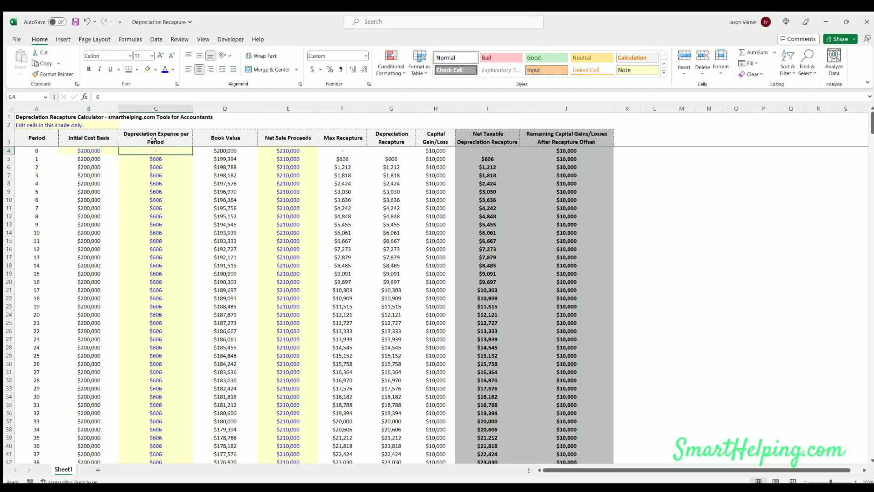
{"action": "left_click", "coordinate": [154, 159]}
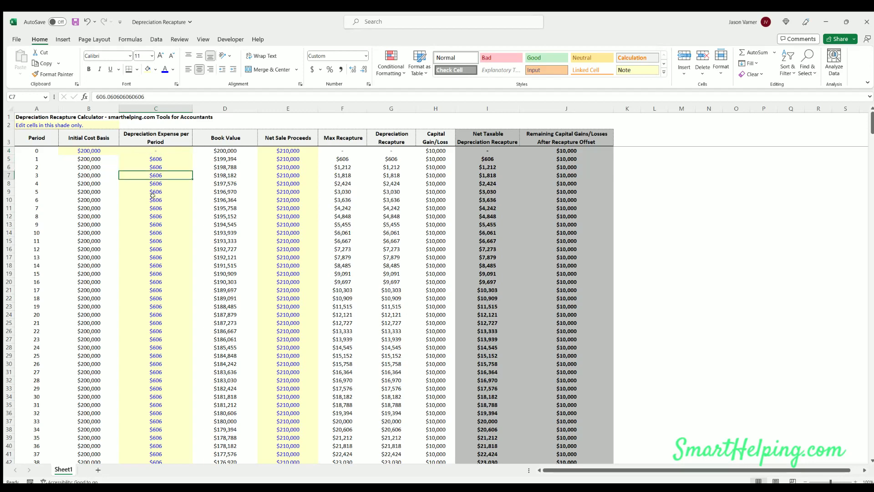
{"action": "left_click_drag", "start_coordinate": [151, 215], "coordinate": [161, 314]}
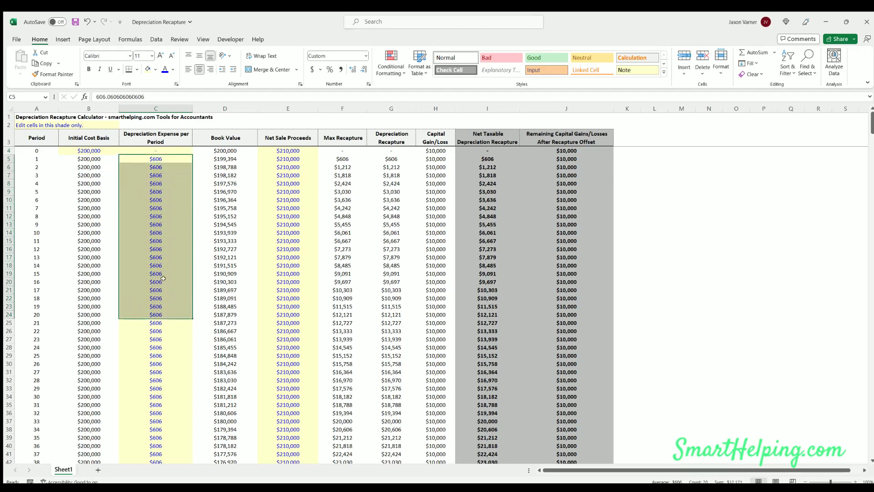
{"action": "left_click", "coordinate": [156, 158]}
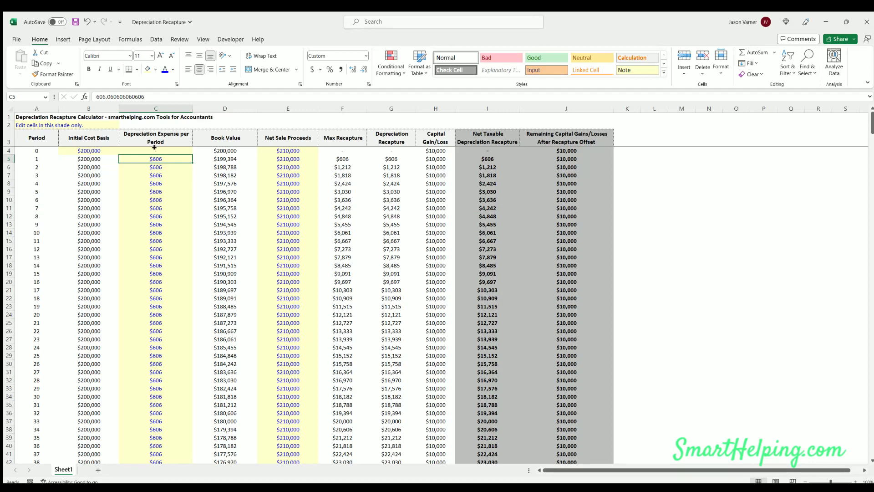
{"action": "left_click_drag", "start_coordinate": [156, 151], "coordinate": [158, 301]}
{"action": "left_click", "coordinate": [154, 241]}
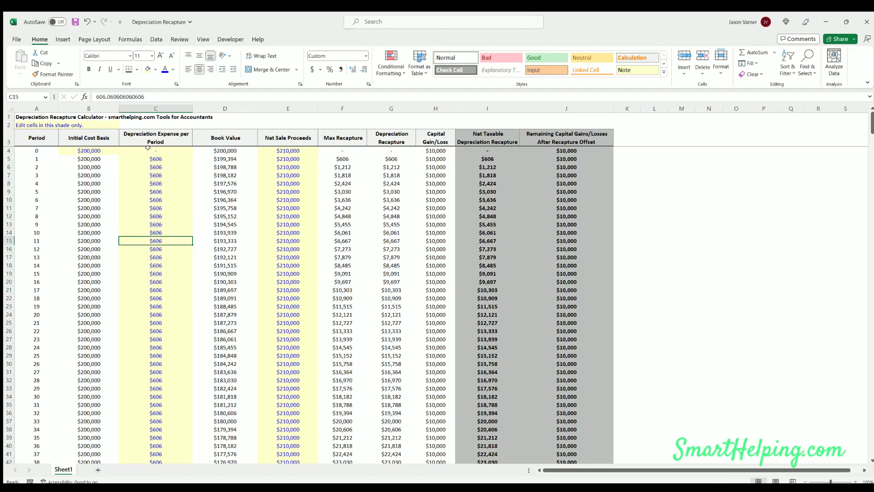
{"action": "left_click", "coordinate": [148, 153]}
{"action": "key", "text": "Down"}
{"action": "key", "text": "Down"}
{"action": "key", "text": "Down"}
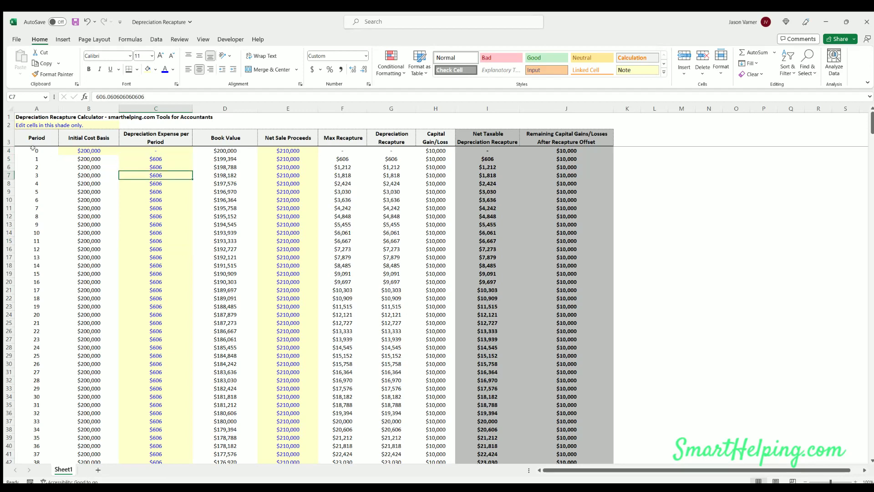
{"action": "left_click", "coordinate": [92, 149]}
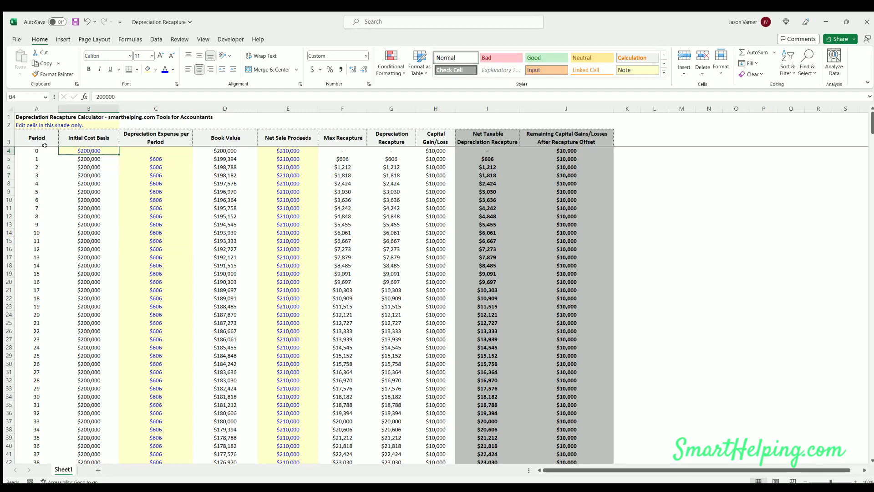
{"action": "left_click", "coordinate": [34, 151]}
{"action": "key", "text": "Down"}
{"action": "key", "text": "Down"}
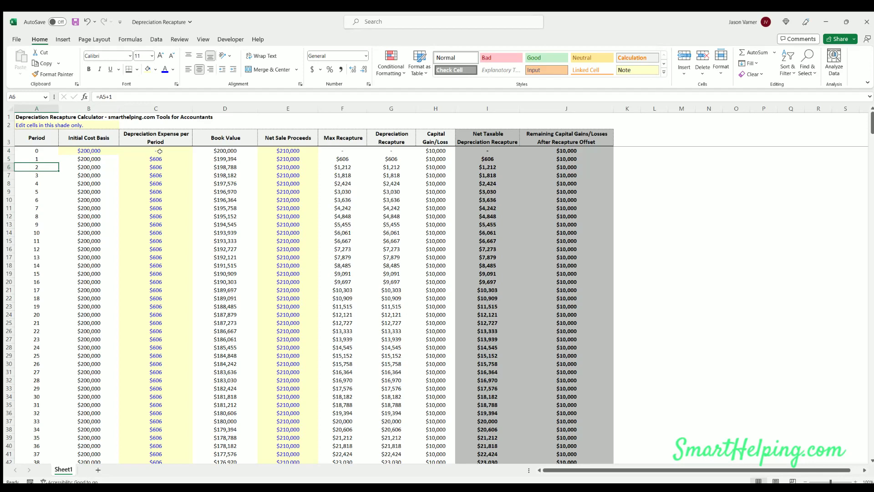
{"action": "left_click_drag", "start_coordinate": [160, 167], "coordinate": [151, 300]}
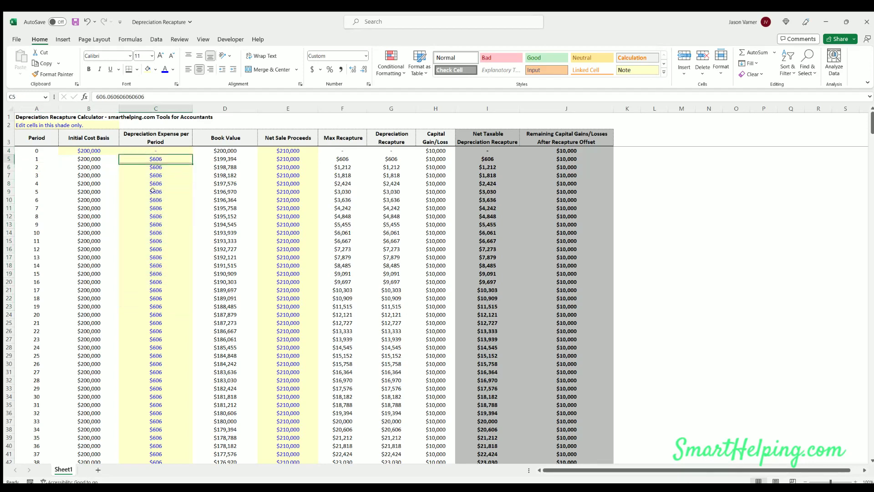
{"action": "key", "text": "Down"}
{"action": "key", "text": "Down"}
{"action": "key", "text": "Down"}
{"action": "key", "text": "Down"}
{"action": "key", "text": "Down"}
{"action": "key", "text": "Down"}
{"action": "scroll", "coordinate": [151, 299], "scroll_direction": "down", "scroll_amount": 5}
{"action": "scroll", "coordinate": [152, 299], "scroll_direction": "up", "scroll_amount": 5}
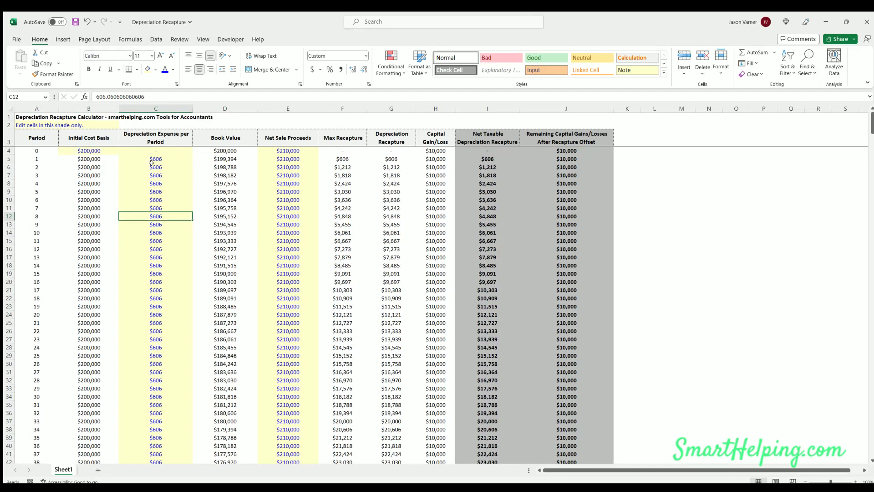
{"action": "left_click_drag", "start_coordinate": [156, 150], "coordinate": [150, 280]}
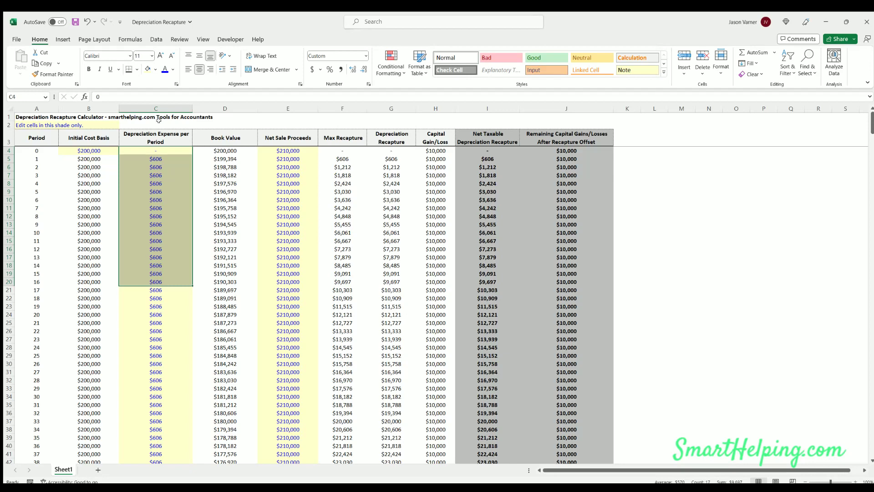
Review the cost basis, per-period expense and book value formulas in columns B–D
{"action": "left_click", "coordinate": [220, 152]}
{"action": "left_click", "coordinate": [220, 159]}
{"action": "left_click", "coordinate": [221, 167]}
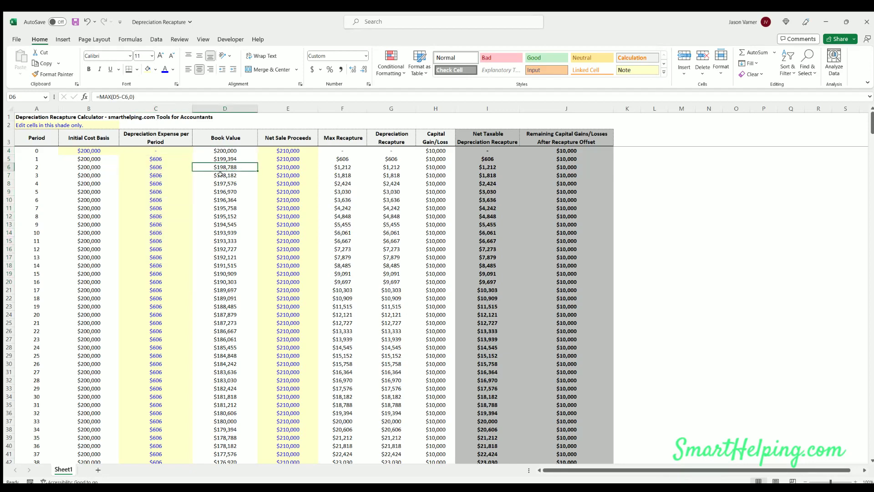
{"action": "left_click", "coordinate": [87, 148]}
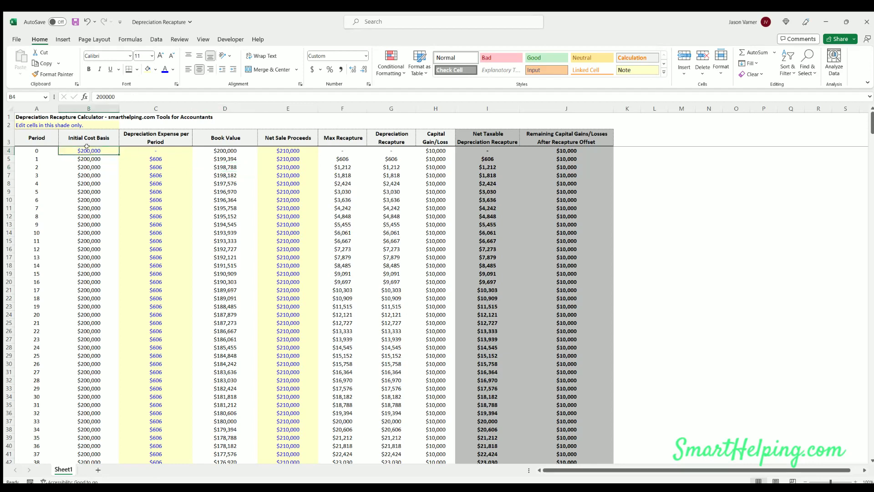
{"action": "left_click", "coordinate": [157, 160]}
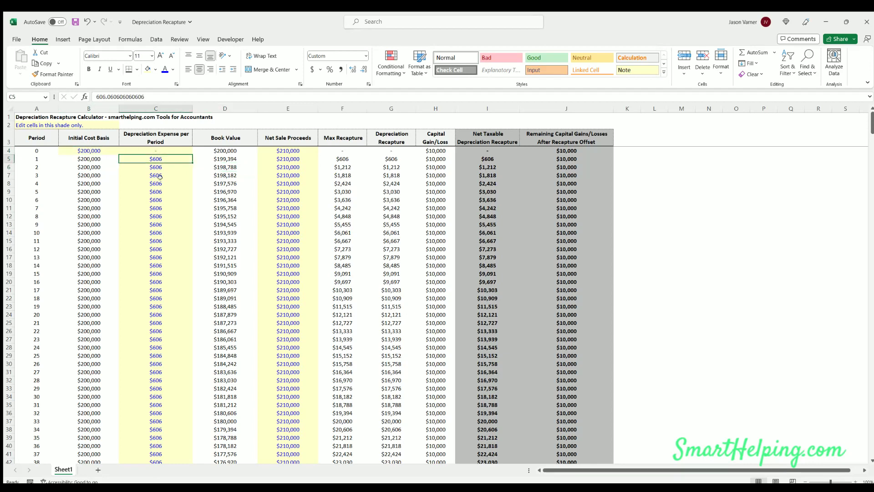
{"action": "left_click", "coordinate": [231, 176]}
{"action": "left_click", "coordinate": [230, 192]}
Inspect the linked Net Sale Proceeds cells and the grey result column headers
{"action": "left_click", "coordinate": [285, 137]}
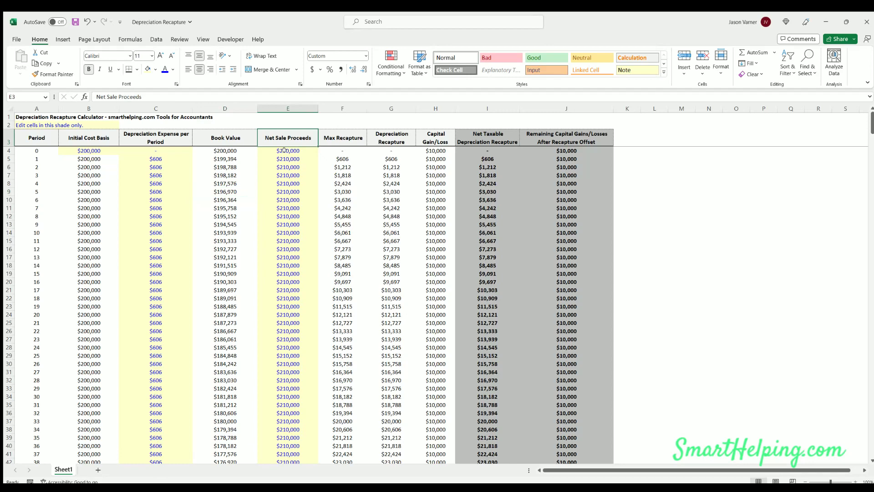
{"action": "left_click", "coordinate": [284, 151]}
{"action": "left_click", "coordinate": [286, 175]}
{"action": "left_click", "coordinate": [286, 212]}
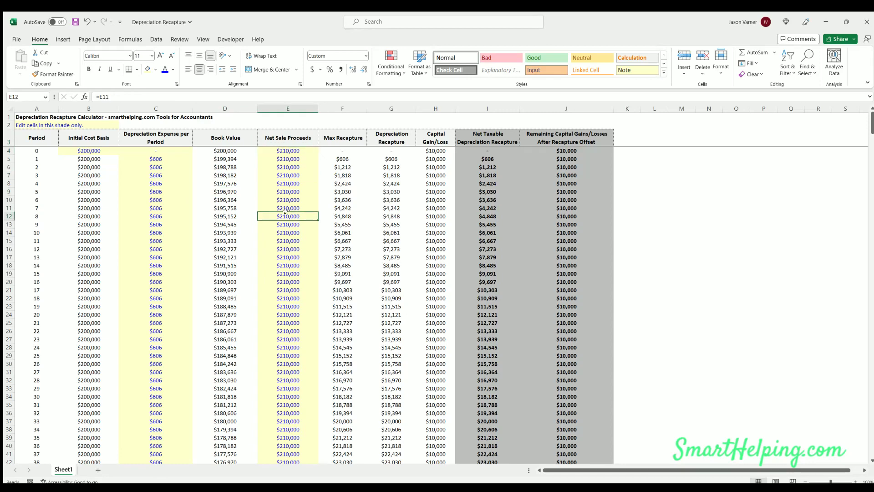
{"action": "left_click", "coordinate": [489, 134]}
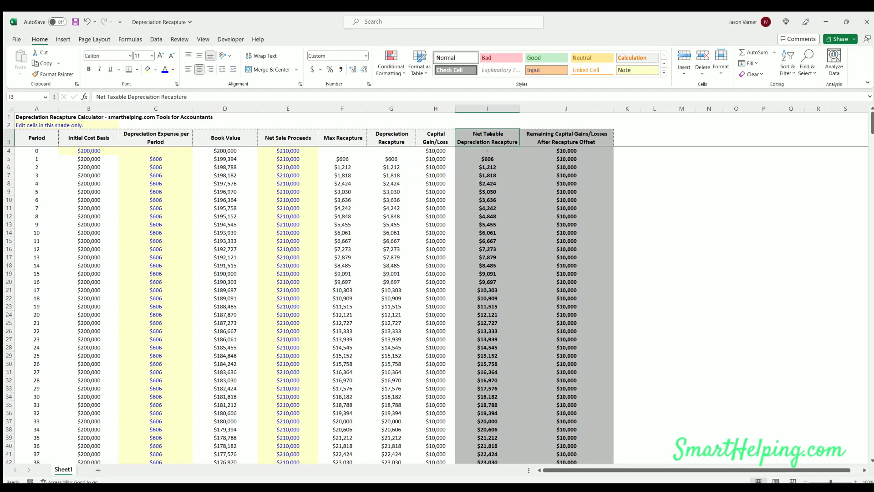
{"action": "left_click", "coordinate": [577, 136]}
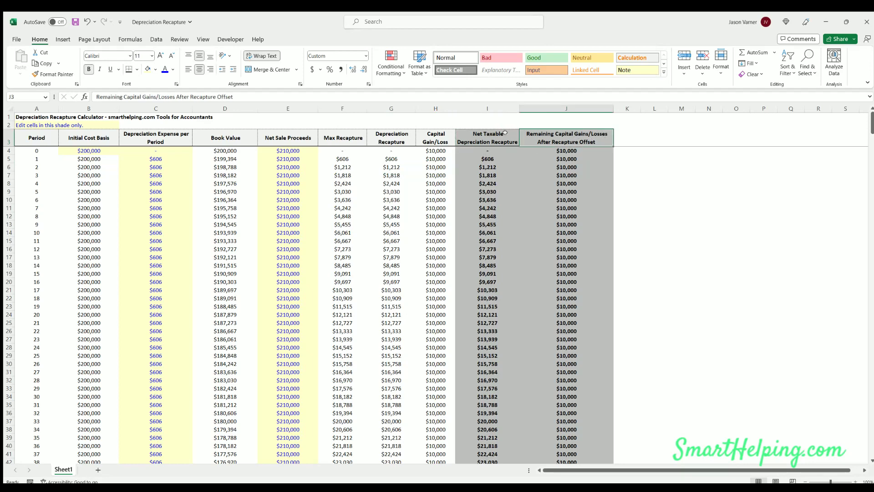
{"action": "left_click_drag", "start_coordinate": [503, 133], "coordinate": [558, 141]}
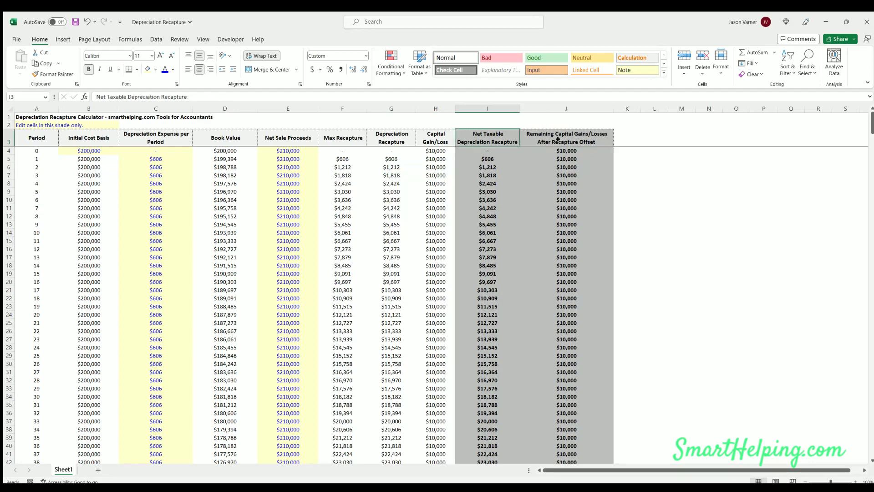
{"action": "left_click", "coordinate": [287, 159]}
{"action": "left_click", "coordinate": [286, 190]}
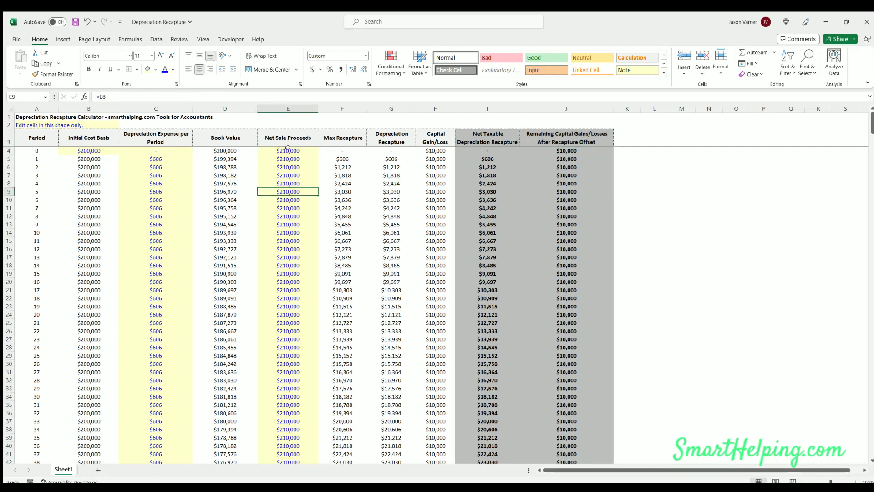
Enter 175000 as the period 0 net sale proceeds in E4, fixing the extra zero
{"action": "left_click", "coordinate": [287, 150]}
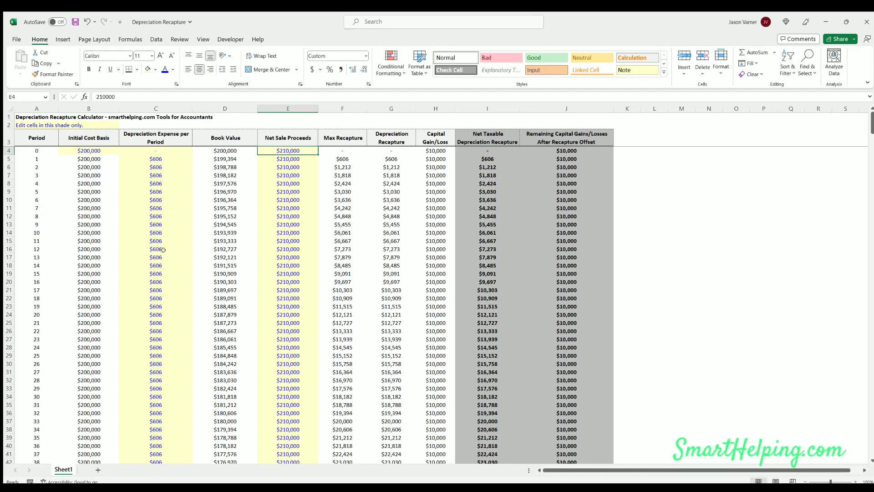
{"action": "type", "text": "1750"}
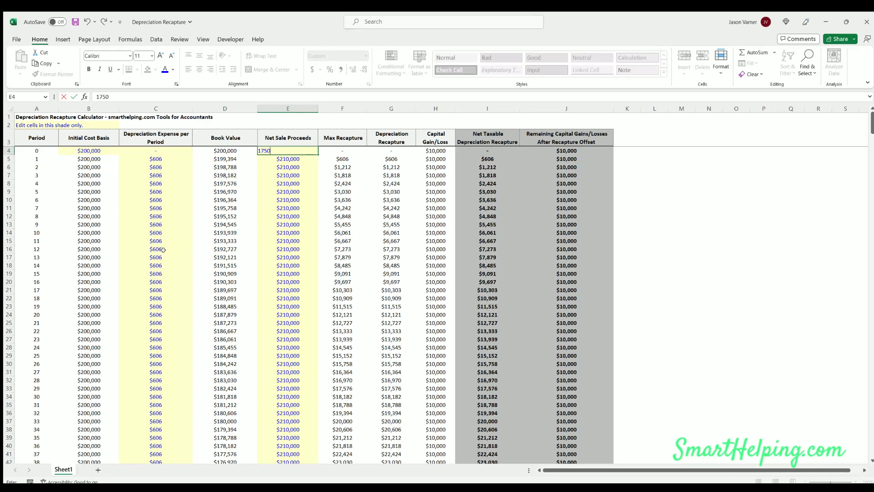
{"action": "type", "text": "000"}
{"action": "key", "text": "Return"}
{"action": "key", "text": "Up"}
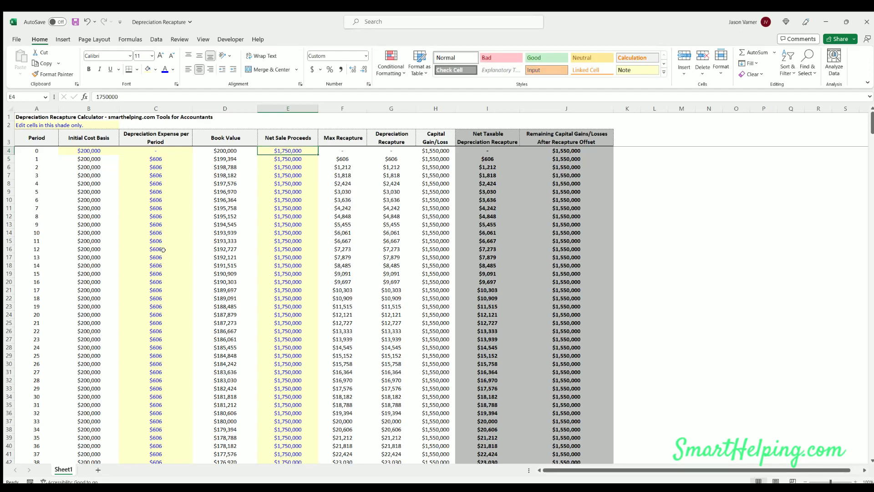
{"action": "type", "text": "175000"}
{"action": "key", "text": "Return"}
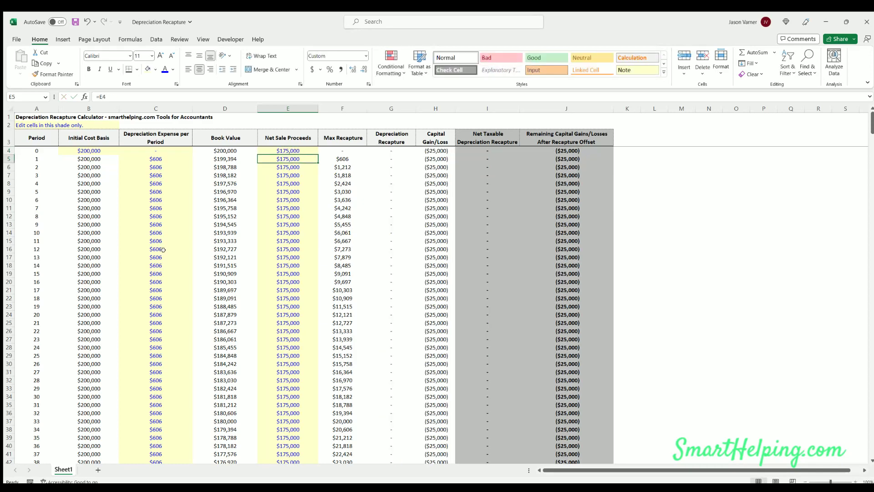
{"action": "scroll", "coordinate": [526, 199], "scroll_direction": "down", "scroll_amount": 11}
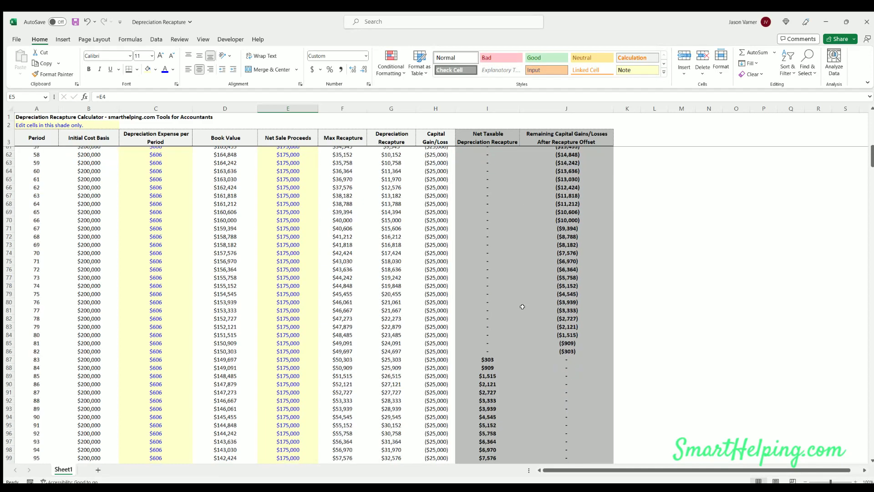
{"action": "scroll", "coordinate": [522, 306], "scroll_direction": "up", "scroll_amount": 11}
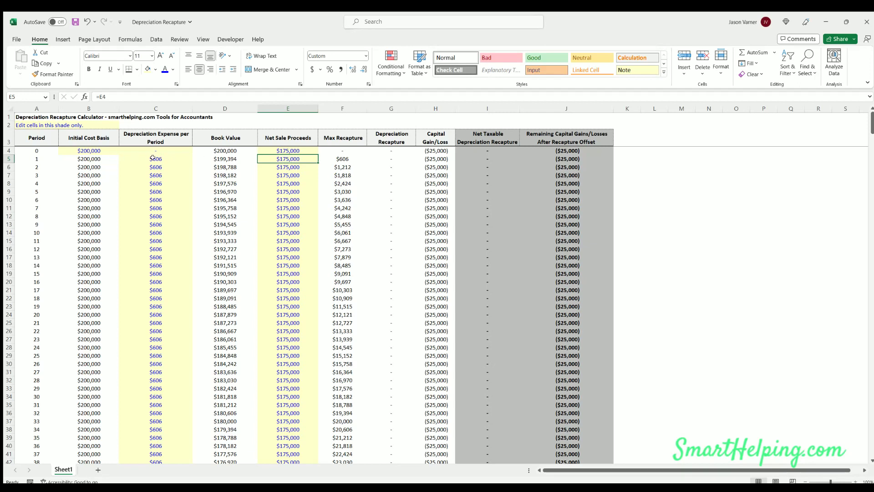
{"action": "left_click", "coordinate": [226, 158]}
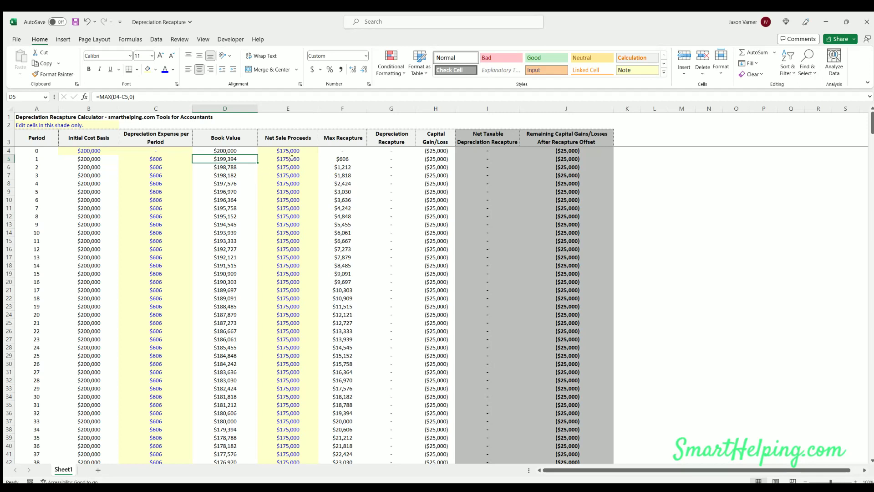
{"action": "left_click", "coordinate": [344, 159]}
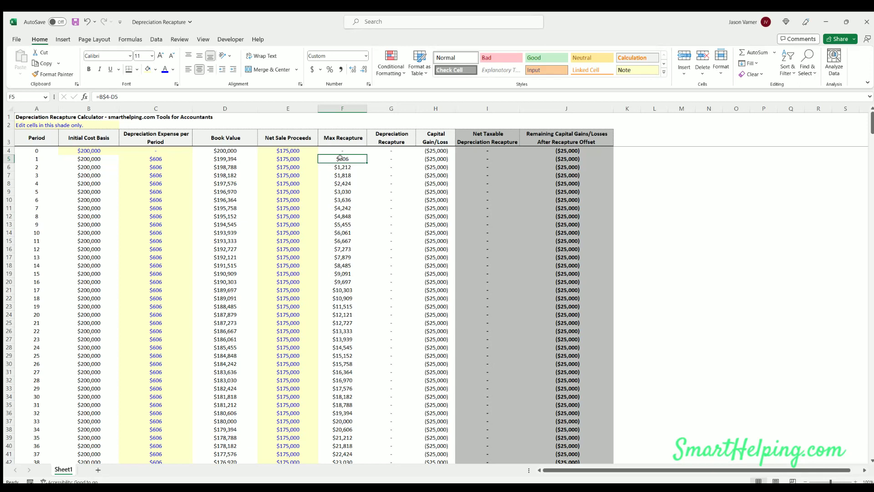
{"action": "left_click", "coordinate": [439, 158]}
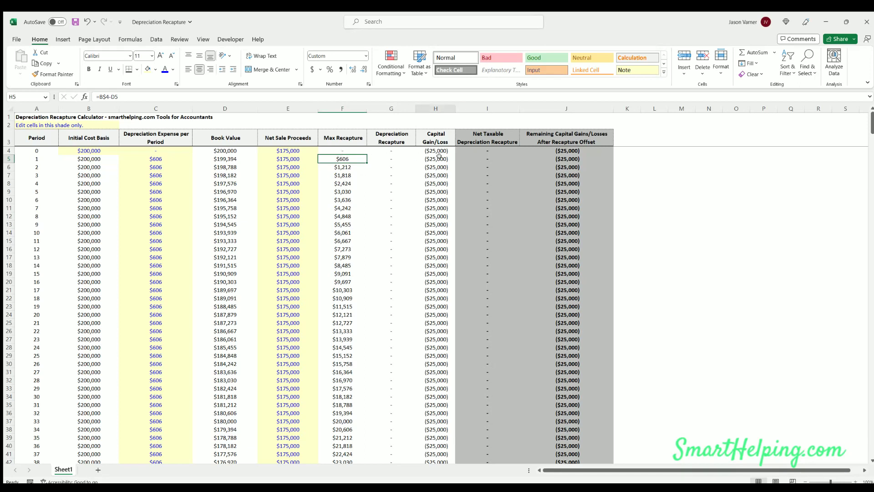
{"action": "left_click", "coordinate": [280, 156]}
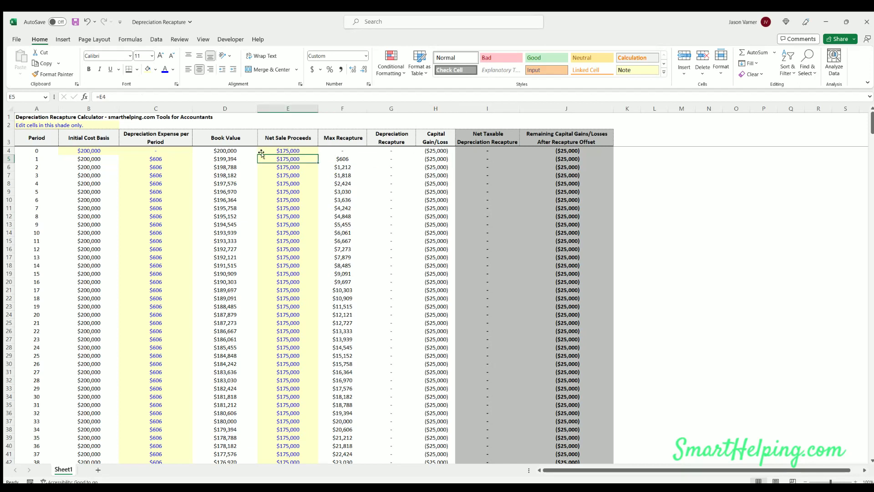
{"action": "left_click", "coordinate": [343, 157]}
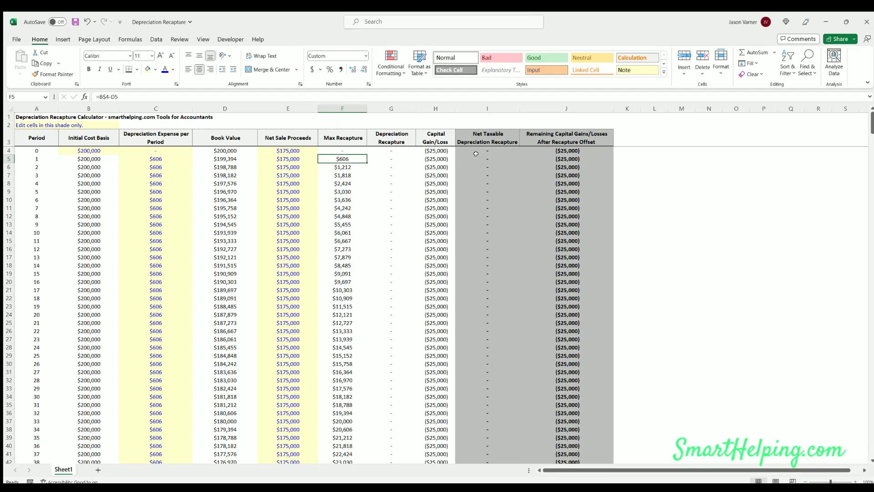
{"action": "left_click", "coordinate": [686, 178]}
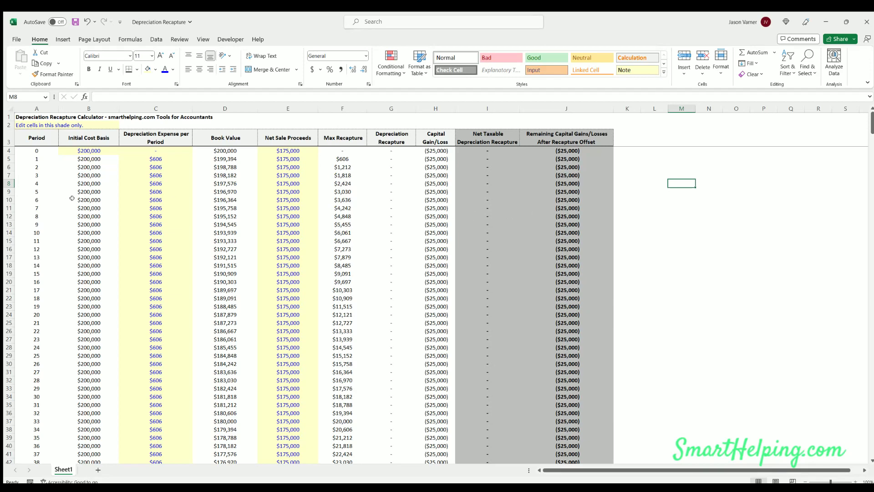
Scroll down to rows 70–107, where net taxable recapture starts at $303 in period 83
{"action": "scroll", "coordinate": [166, 254], "scroll_direction": "down", "scroll_amount": 7}
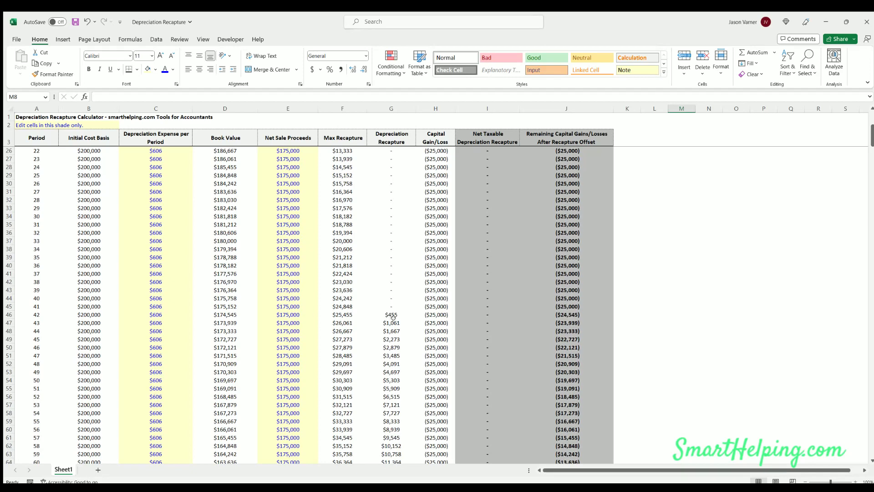
{"action": "scroll", "coordinate": [391, 317], "scroll_direction": "down", "scroll_amount": 15}
{"action": "scroll", "coordinate": [485, 299], "scroll_direction": "up", "scroll_amount": 11}
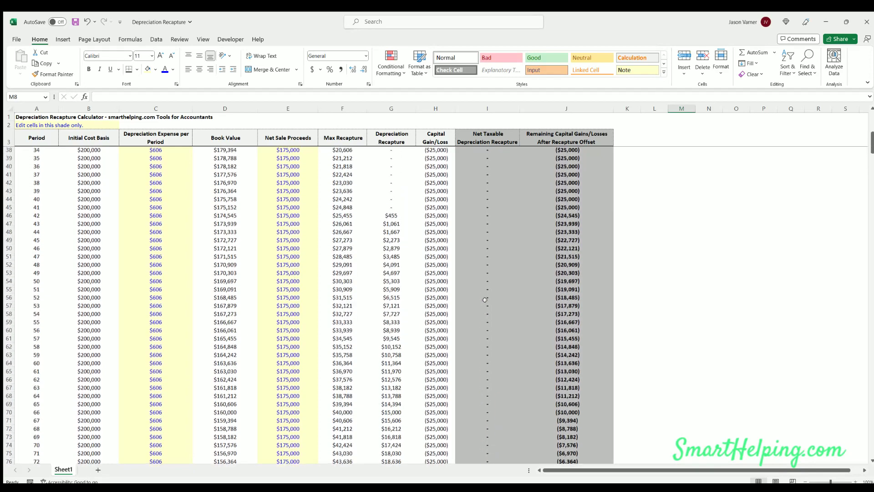
{"action": "scroll", "coordinate": [484, 299], "scroll_direction": "up", "scroll_amount": 2}
{"action": "scroll", "coordinate": [361, 226], "scroll_direction": "up", "scroll_amount": 10}
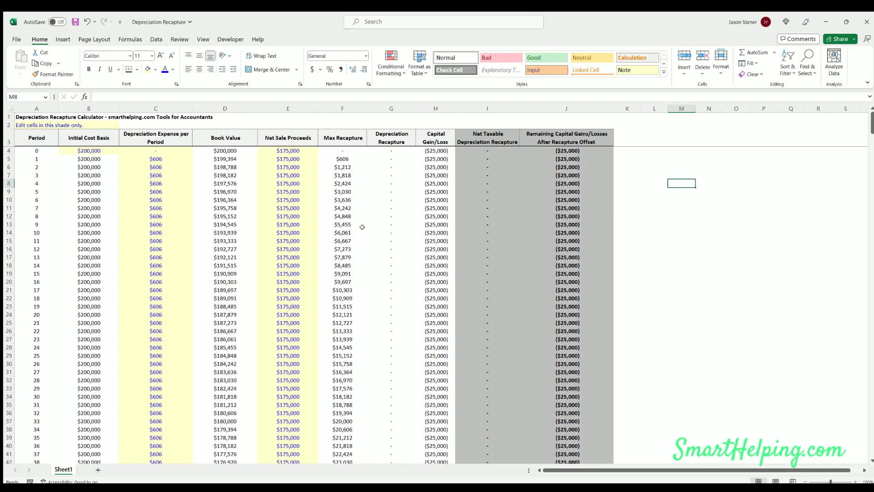
{"action": "scroll", "coordinate": [362, 227], "scroll_direction": "down", "scroll_amount": 7}
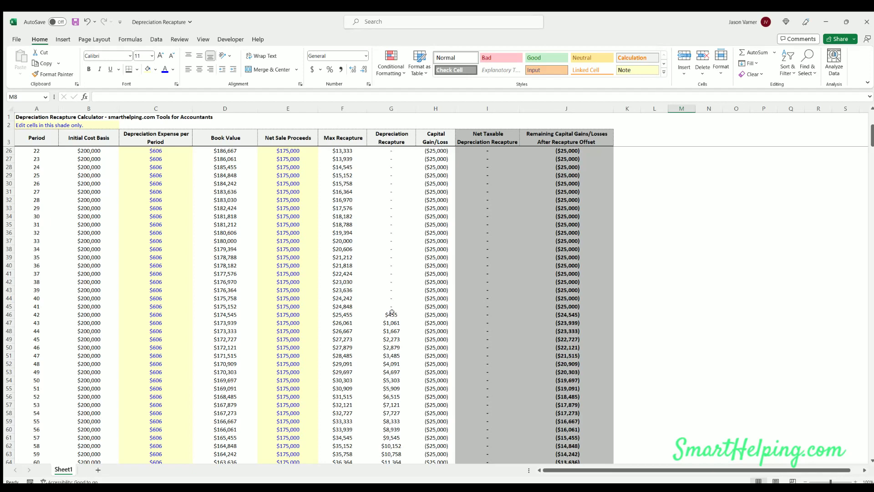
{"action": "scroll", "coordinate": [388, 314], "scroll_direction": "down", "scroll_amount": 4}
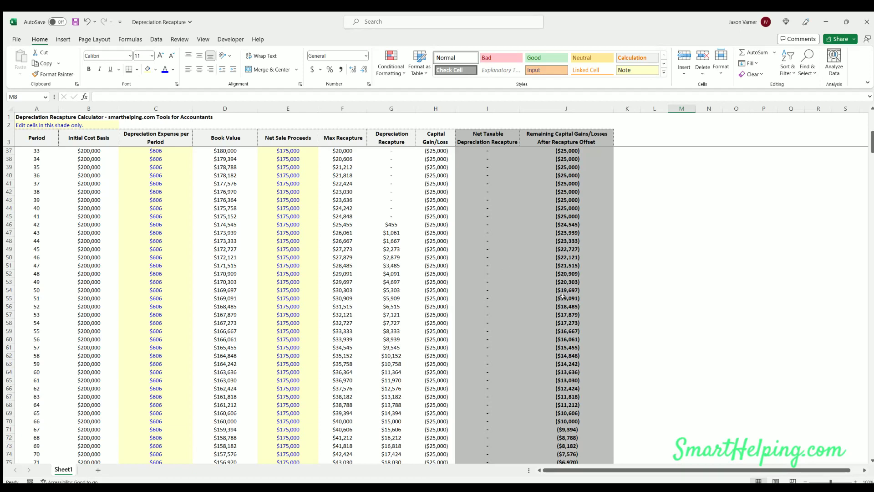
{"action": "scroll", "coordinate": [564, 270], "scroll_direction": "down", "scroll_amount": 2}
{"action": "scroll", "coordinate": [563, 270], "scroll_direction": "down", "scroll_amount": 9}
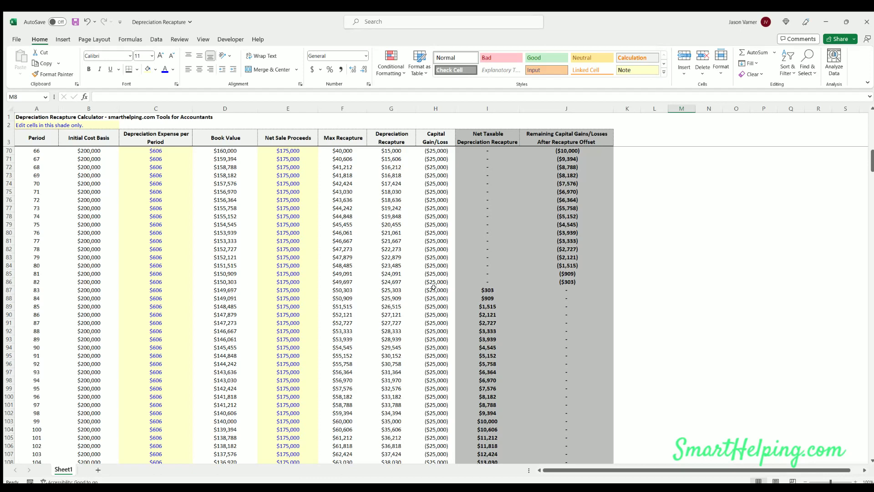
{"action": "scroll", "coordinate": [433, 286], "scroll_direction": "down", "scroll_amount": 4}
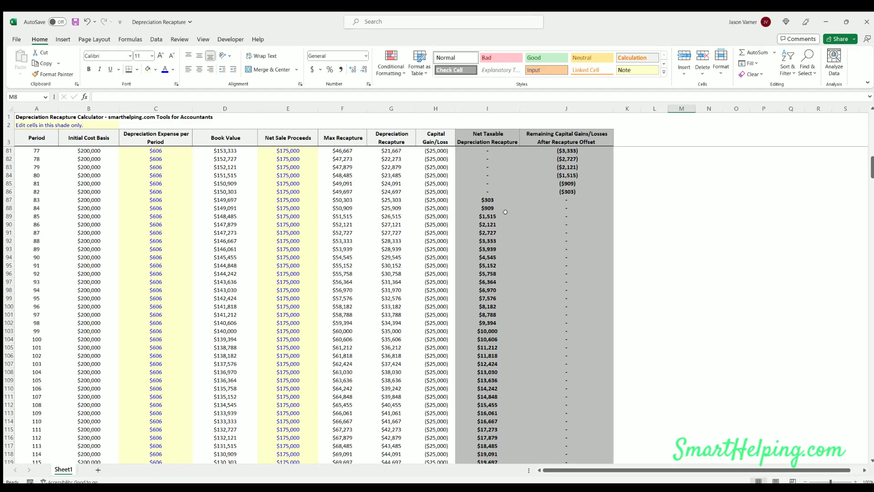
{"action": "scroll", "coordinate": [491, 198], "scroll_direction": "down", "scroll_amount": 11}
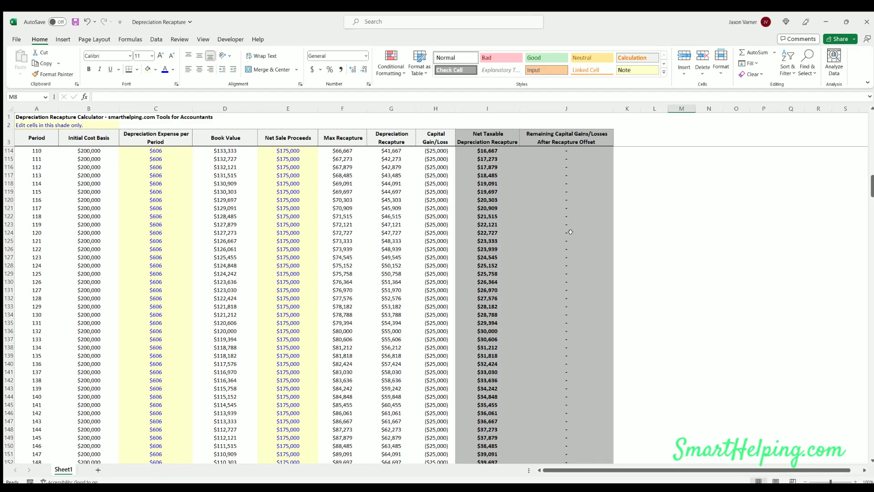
{"action": "scroll", "coordinate": [533, 211], "scroll_direction": "up", "scroll_amount": 11}
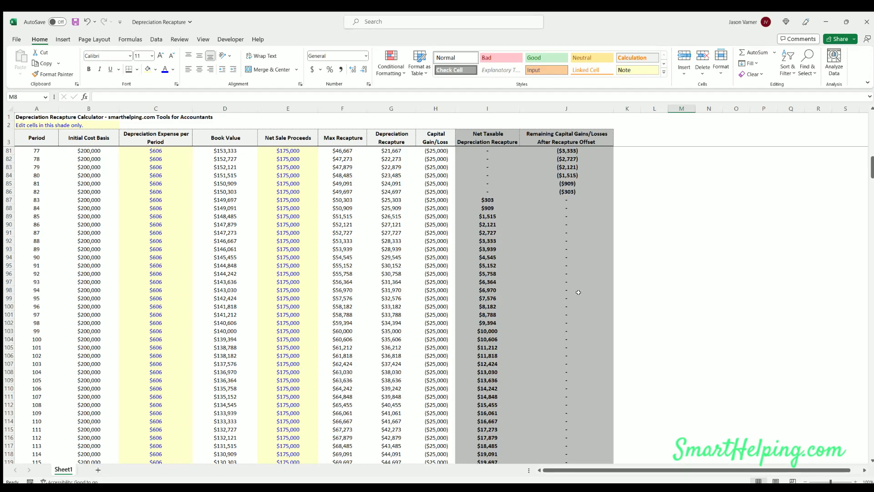
{"action": "scroll", "coordinate": [573, 296], "scroll_direction": "down", "scroll_amount": 20}
{"action": "scroll", "coordinate": [481, 248], "scroll_direction": "down", "scroll_amount": 20}
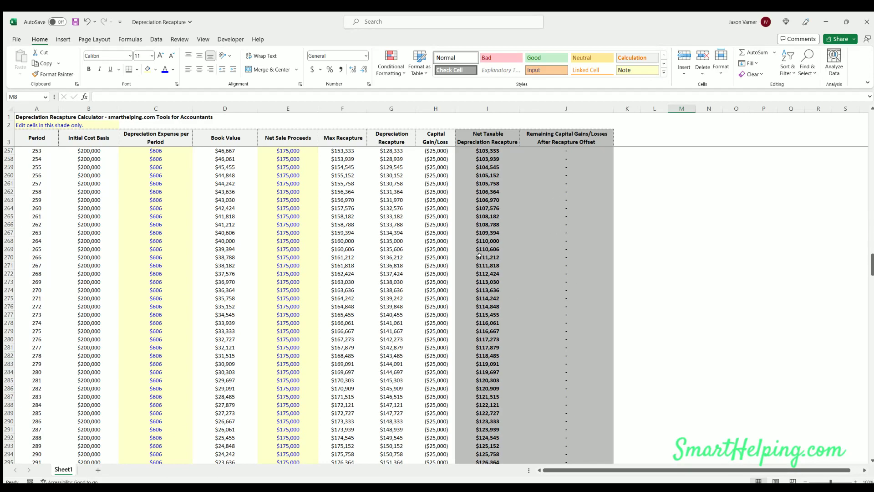
{"action": "scroll", "coordinate": [478, 257], "scroll_direction": "down", "scroll_amount": 20}
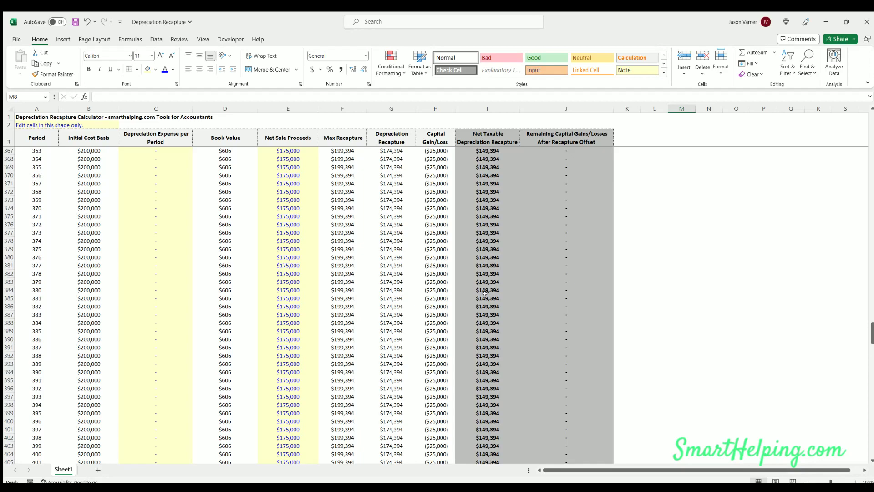
{"action": "scroll", "coordinate": [484, 293], "scroll_direction": "up", "scroll_amount": 20}
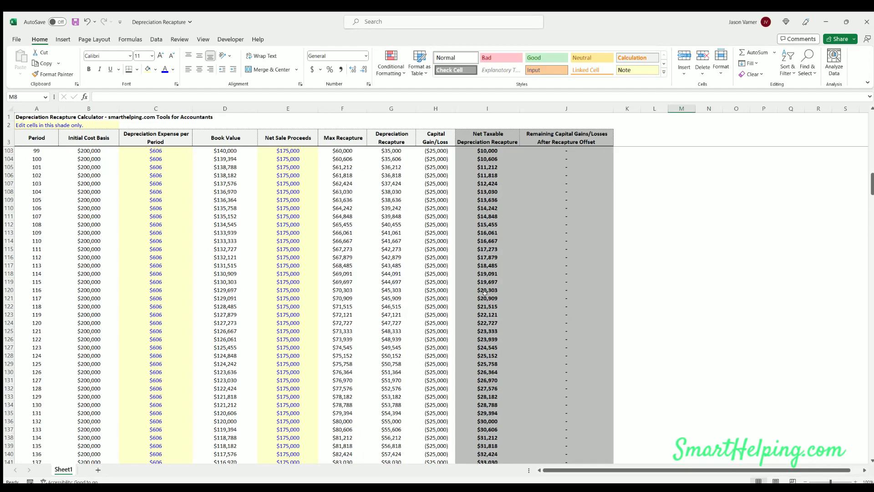
{"action": "scroll", "coordinate": [485, 293], "scroll_direction": "up", "scroll_amount": 11}
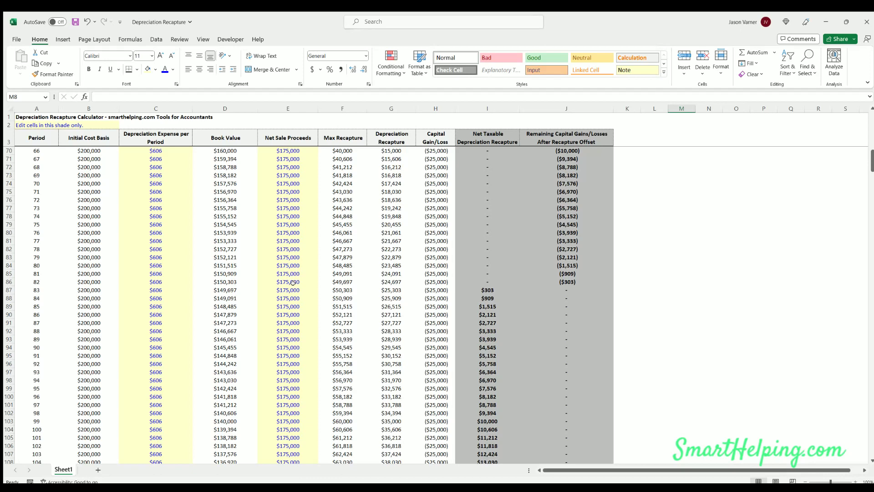
Enter $210,000 as the period 0 net sale proceeds in E4
{"action": "scroll", "coordinate": [291, 282], "scroll_direction": "up", "scroll_amount": 20}
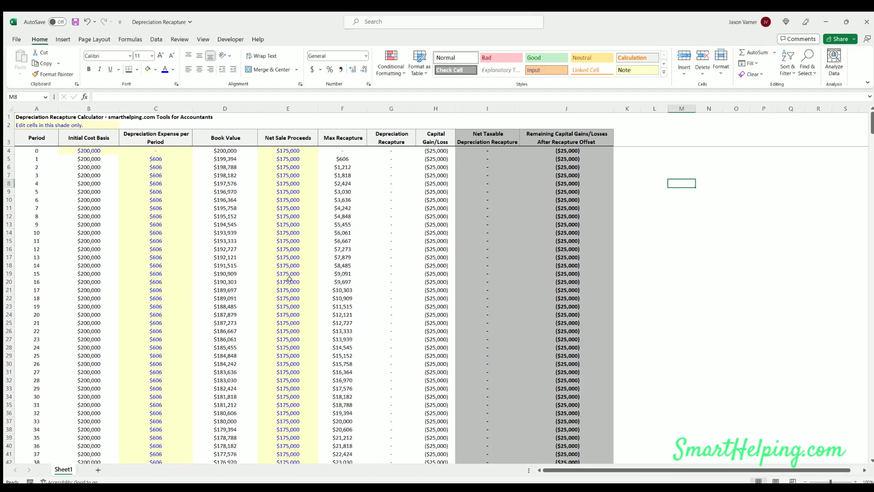
{"action": "left_click", "coordinate": [279, 151]}
{"action": "type", "text": "2"}
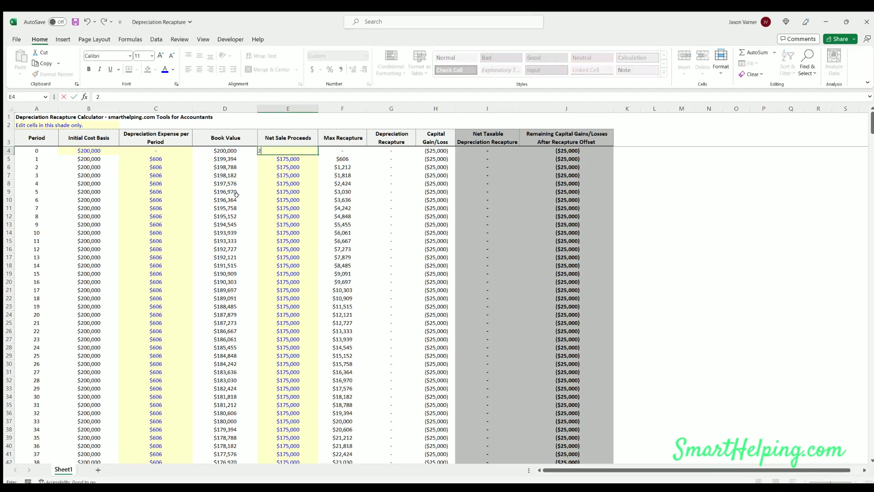
{"action": "type", "text": "10000"}
{"action": "key", "text": "Return"}
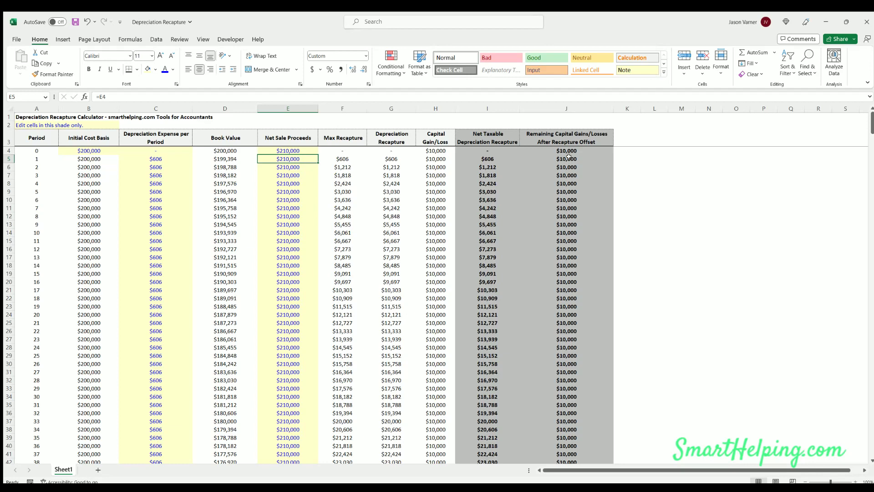
Scroll through the Net Taxable Depreciation Recapture column to review the recalculated results
{"action": "left_click", "coordinate": [484, 135]}
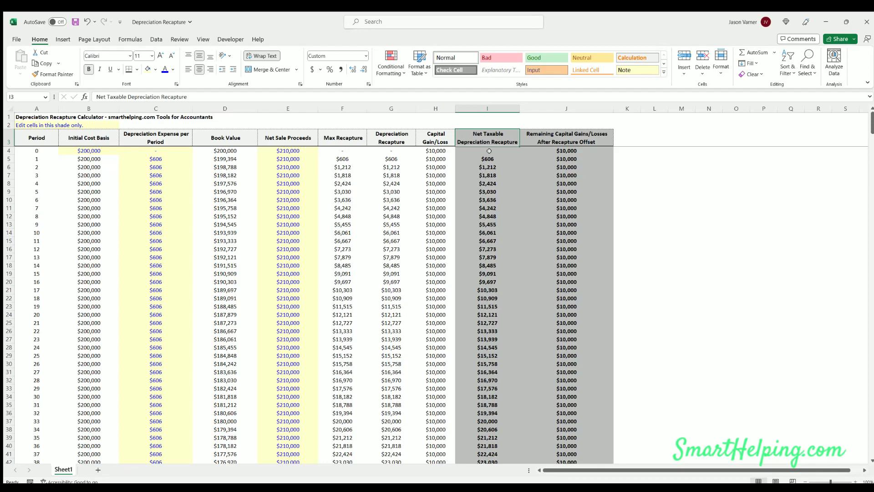
{"action": "scroll", "coordinate": [485, 239], "scroll_direction": "down", "scroll_amount": 3}
{"action": "scroll", "coordinate": [485, 240], "scroll_direction": "down", "scroll_amount": 20}
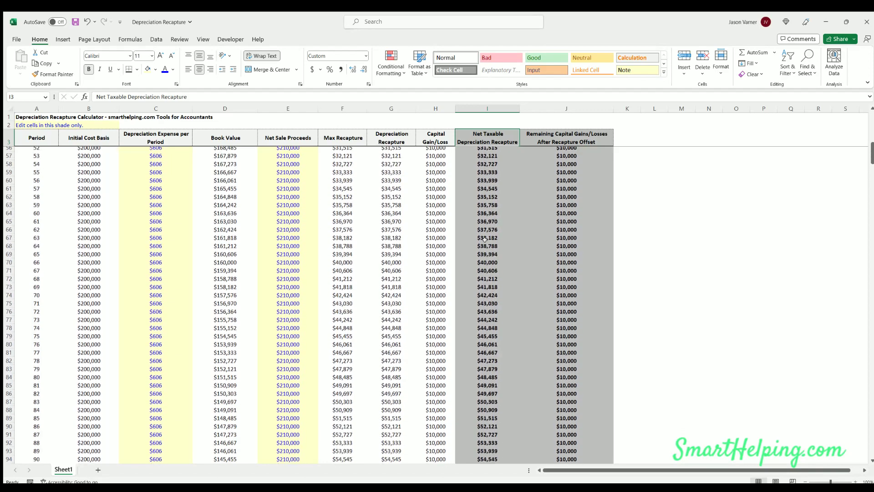
{"action": "scroll", "coordinate": [485, 240], "scroll_direction": "down", "scroll_amount": 18}
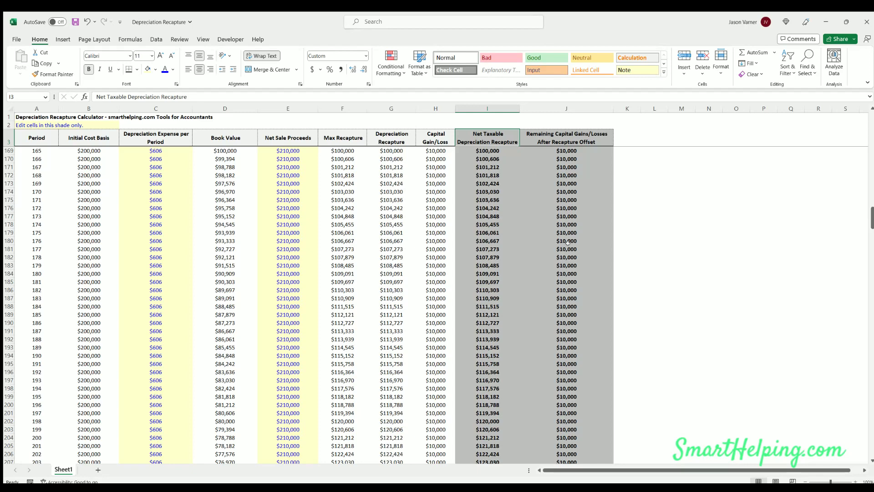
{"action": "scroll", "coordinate": [568, 240], "scroll_direction": "down", "scroll_amount": 4}
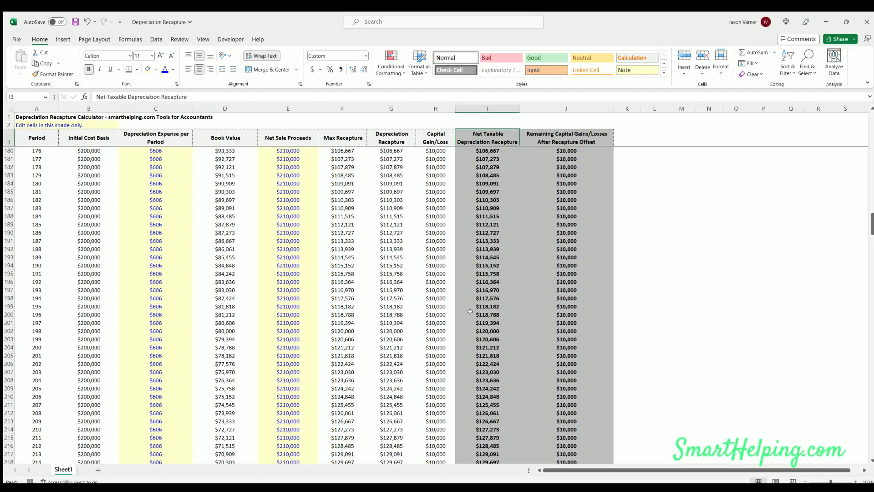
{"action": "scroll", "coordinate": [501, 316], "scroll_direction": "down", "scroll_amount": 3}
{"action": "scroll", "coordinate": [501, 316], "scroll_direction": "up", "scroll_amount": 20}
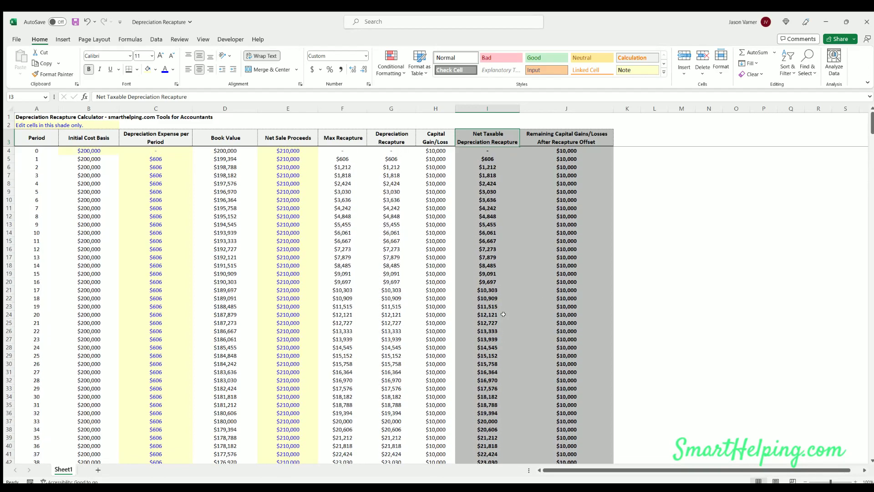
{"action": "left_click", "coordinate": [285, 149]}
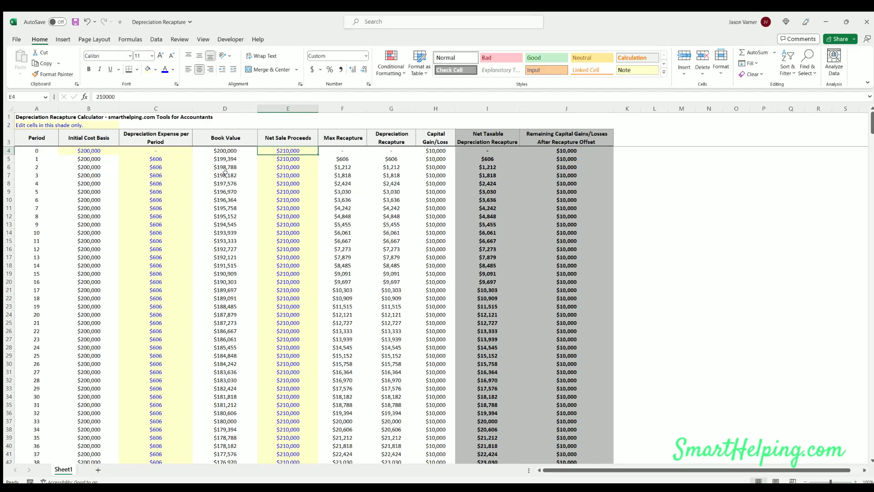
Enter 195000 in E4 and review the ($5,000) loss with recapture starting in period 17
{"action": "type", "text": "19500"}
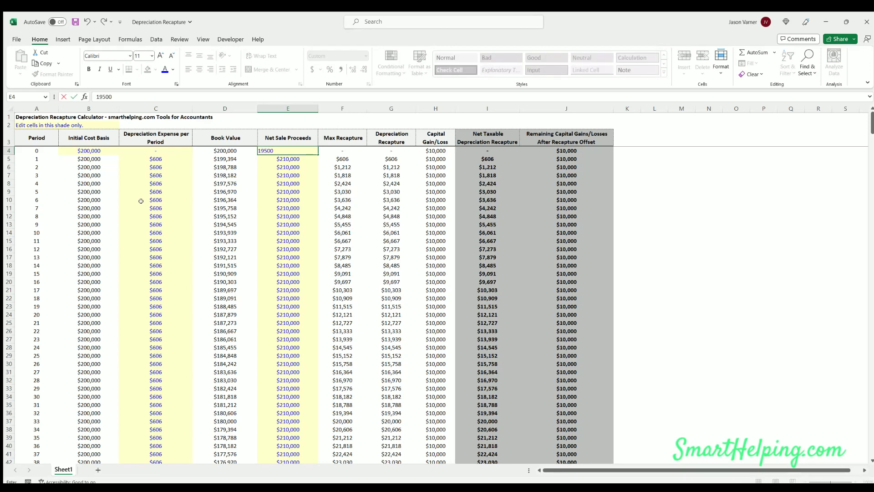
{"action": "key", "text": "Return"}
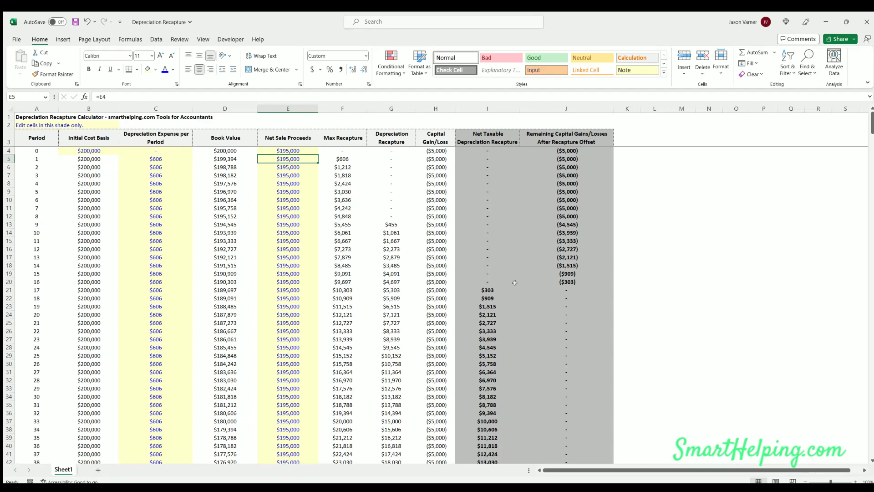
{"action": "scroll", "coordinate": [471, 153], "scroll_direction": "down", "scroll_amount": 7}
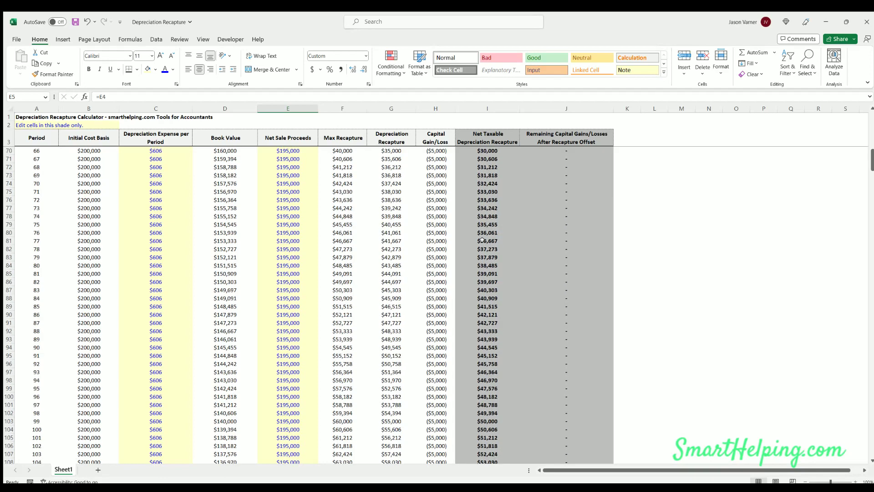
{"action": "scroll", "coordinate": [481, 240], "scroll_direction": "down", "scroll_amount": 20}
{"action": "scroll", "coordinate": [480, 244], "scroll_direction": "up", "scroll_amount": 20}
{"action": "scroll", "coordinate": [481, 245], "scroll_direction": "up", "scroll_amount": 7}
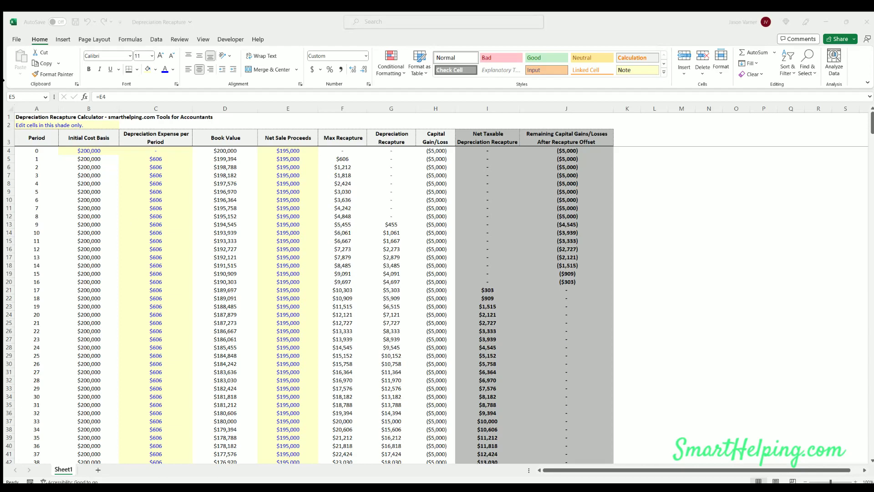
Switch to the smarthelping.com accounting page and browse its template listings
{"action": "key", "text": "alt+Tab"}
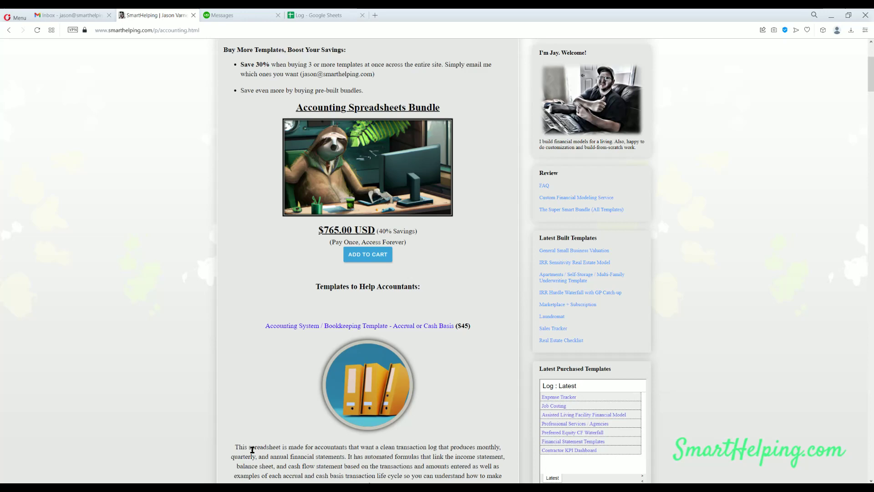
{"action": "scroll", "coordinate": [336, 264], "scroll_direction": "up", "scroll_amount": 3}
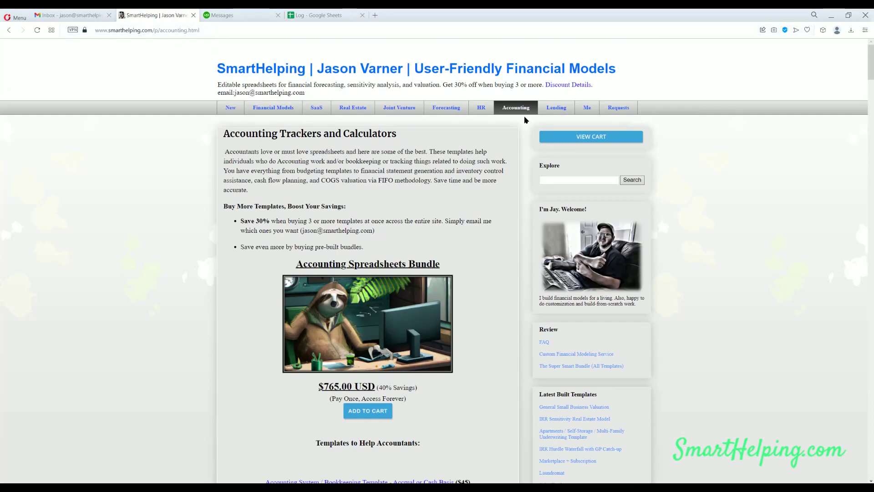
{"action": "left_click_drag", "start_coordinate": [241, 133], "coordinate": [372, 133]}
{"action": "left_click", "coordinate": [352, 188]}
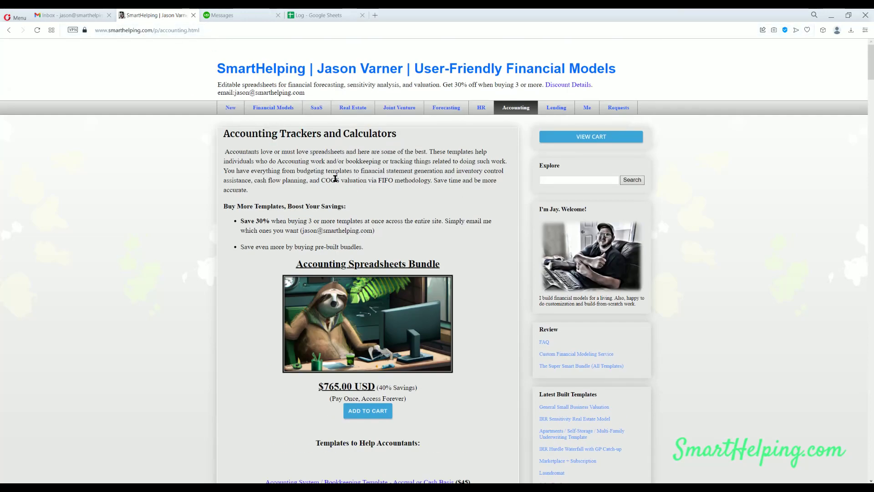
{"action": "scroll", "coordinate": [301, 218], "scroll_direction": "down", "scroll_amount": 5}
{"action": "scroll", "coordinate": [378, 173], "scroll_direction": "down", "scroll_amount": 10}
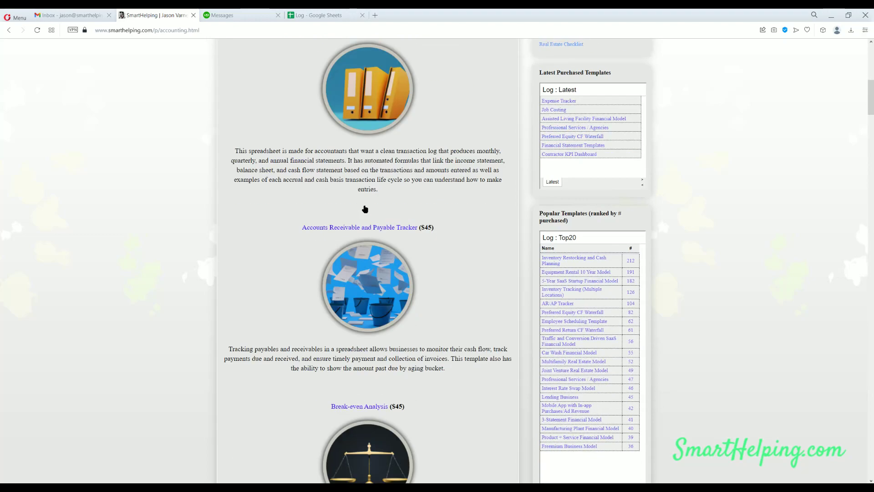
{"action": "scroll", "coordinate": [331, 245], "scroll_direction": "down", "scroll_amount": 15}
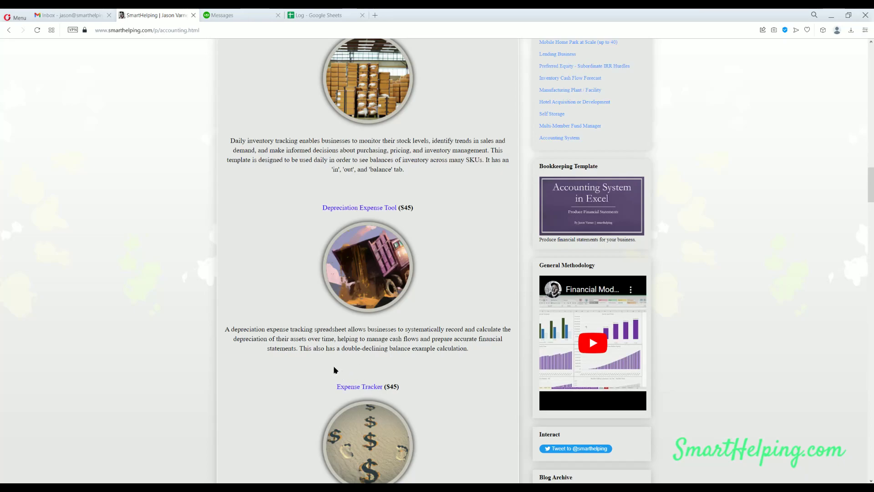
{"action": "scroll", "coordinate": [334, 370], "scroll_direction": "up", "scroll_amount": 20}
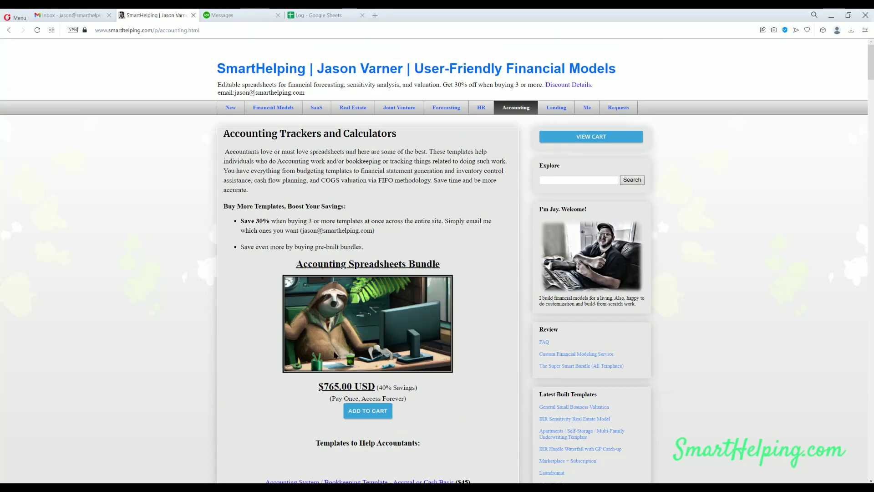
Go to Financial Models and browse the bundles, topped by The Super Smart Bundle at $2,499.00
{"action": "left_click", "coordinate": [273, 108]}
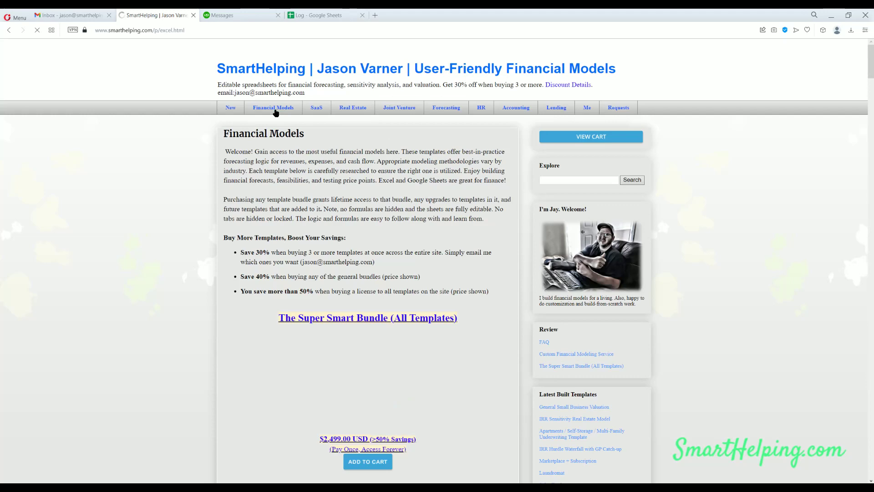
{"action": "scroll", "coordinate": [292, 247], "scroll_direction": "down", "scroll_amount": 3}
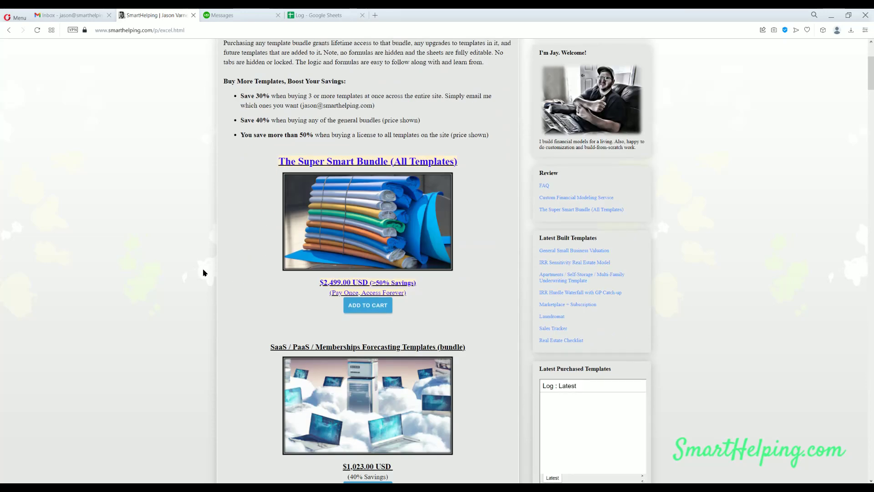
{"action": "scroll", "coordinate": [204, 272], "scroll_direction": "down", "scroll_amount": 6}
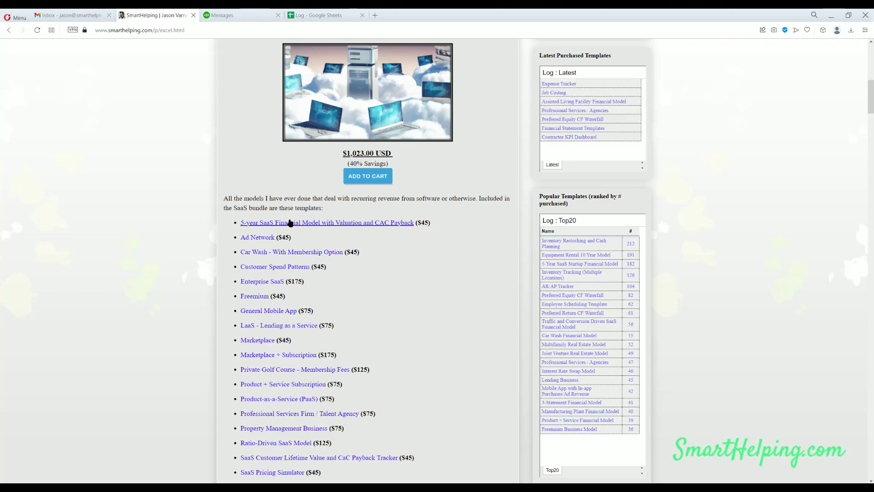
{"action": "scroll", "coordinate": [290, 222], "scroll_direction": "down", "scroll_amount": 6}
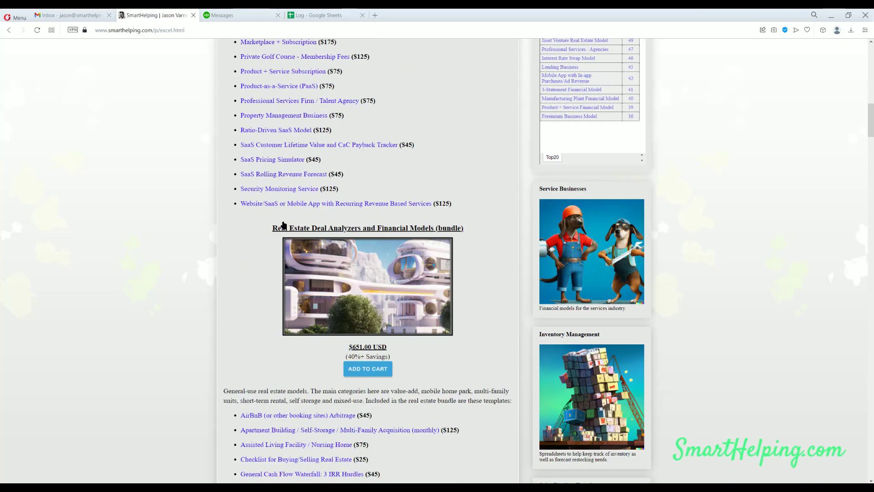
{"action": "scroll", "coordinate": [283, 224], "scroll_direction": "up", "scroll_amount": 3}
{"action": "scroll", "coordinate": [283, 224], "scroll_direction": "up", "scroll_amount": 3}
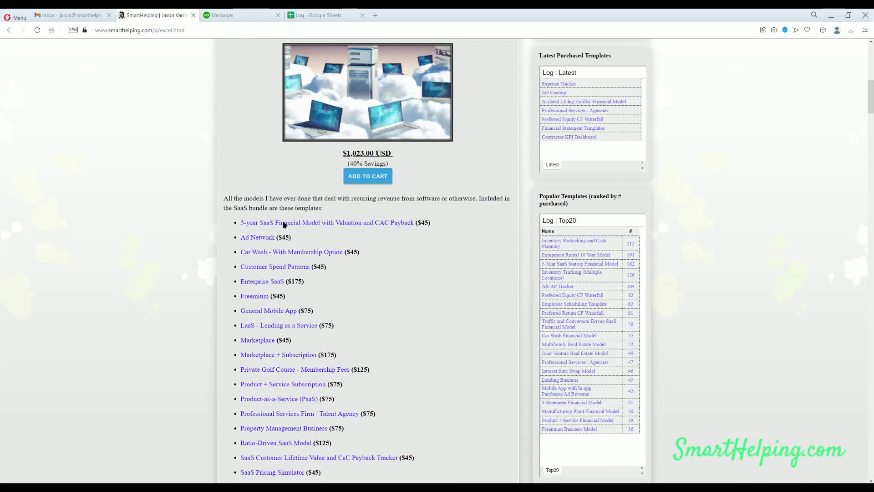
{"action": "scroll", "coordinate": [283, 224], "scroll_direction": "down", "scroll_amount": 20}
{"action": "scroll", "coordinate": [283, 224], "scroll_direction": "down", "scroll_amount": 12}
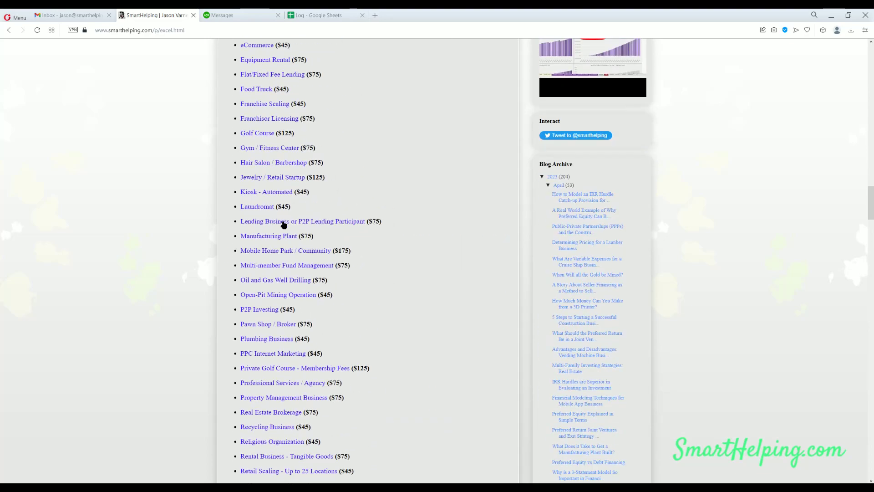
{"action": "scroll", "coordinate": [267, 216], "scroll_direction": "down", "scroll_amount": 1}
{"action": "scroll", "coordinate": [266, 216], "scroll_direction": "down", "scroll_amount": 5}
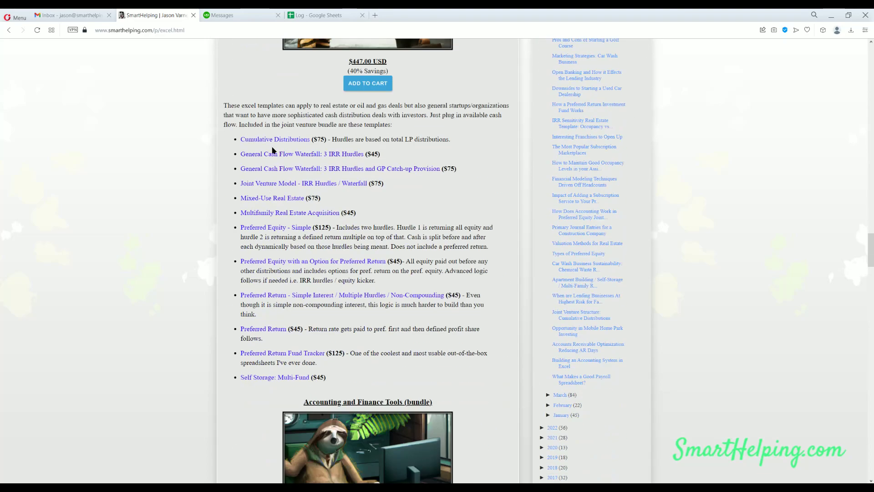
{"action": "scroll", "coordinate": [263, 262], "scroll_direction": "down", "scroll_amount": 3}
{"action": "scroll", "coordinate": [263, 266], "scroll_direction": "down", "scroll_amount": 15}
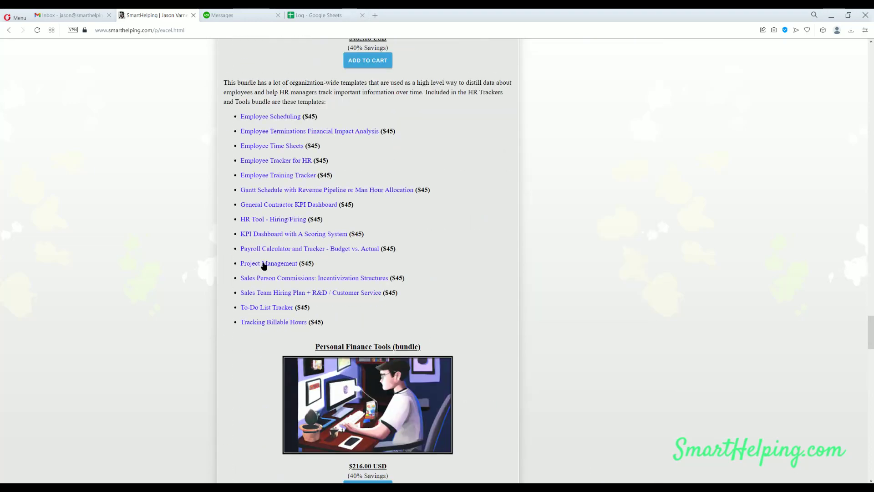
{"action": "scroll", "coordinate": [263, 264], "scroll_direction": "down", "scroll_amount": 3}
{"action": "scroll", "coordinate": [264, 265], "scroll_direction": "up", "scroll_amount": 6}
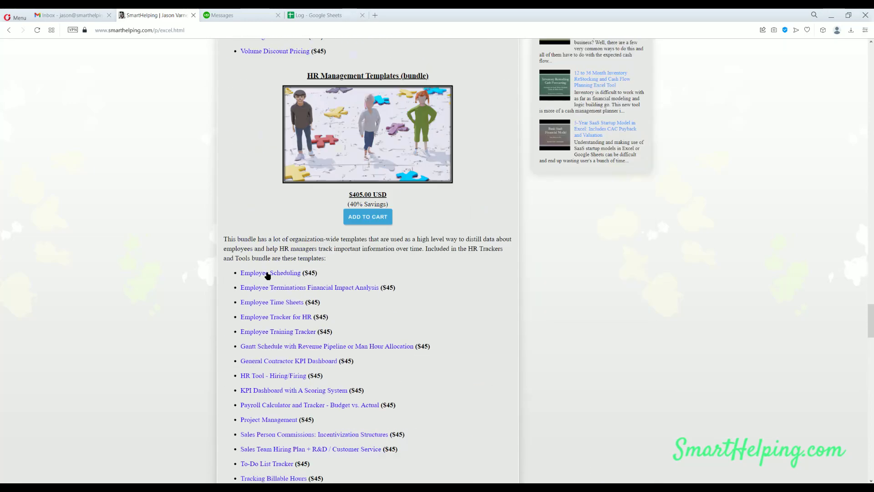
{"action": "scroll", "coordinate": [268, 276], "scroll_direction": "down", "scroll_amount": 3}
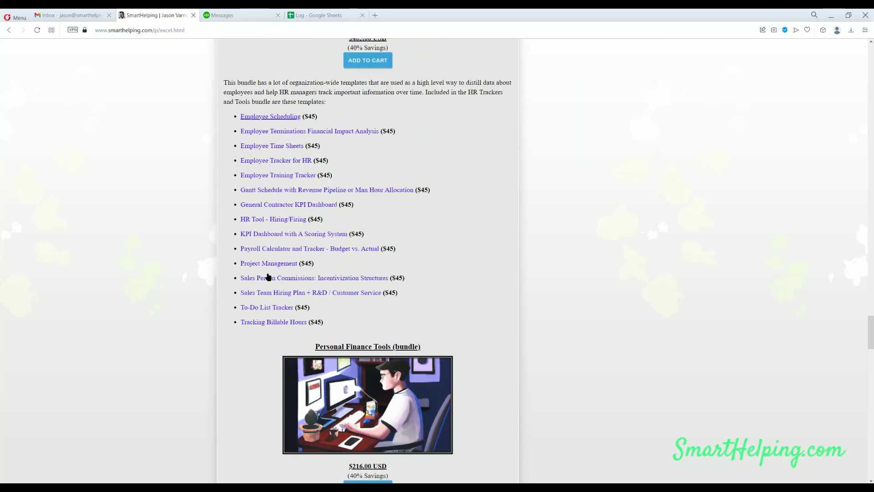
{"action": "scroll", "coordinate": [268, 277], "scroll_direction": "down", "scroll_amount": 3}
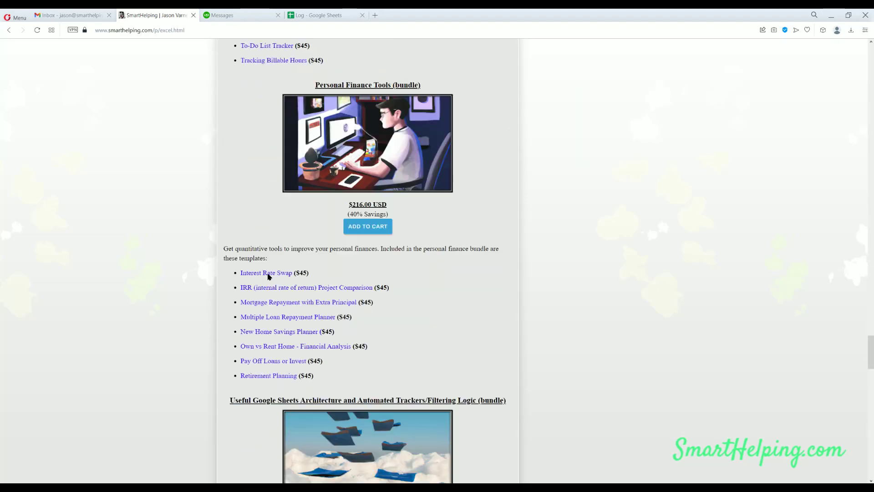
{"action": "scroll", "coordinate": [268, 276], "scroll_direction": "down", "scroll_amount": 1}
{"action": "scroll", "coordinate": [264, 227], "scroll_direction": "up", "scroll_amount": 15}
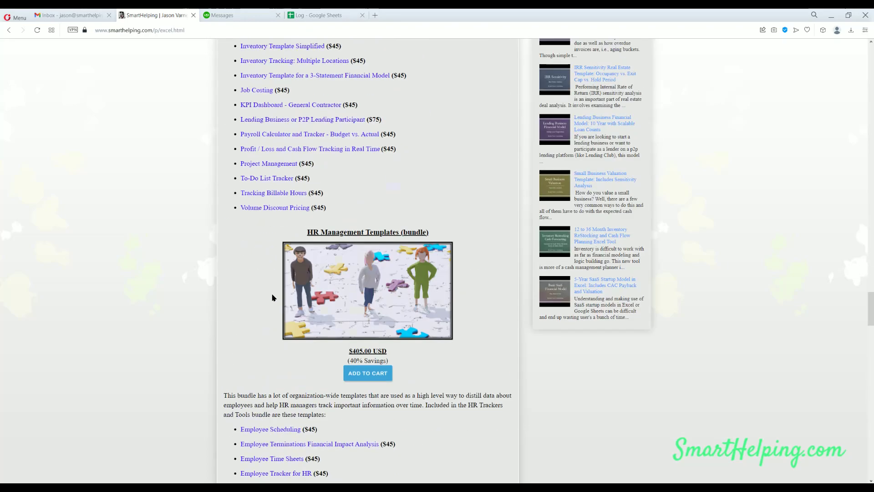
{"action": "scroll", "coordinate": [273, 297], "scroll_direction": "up", "scroll_amount": 20}
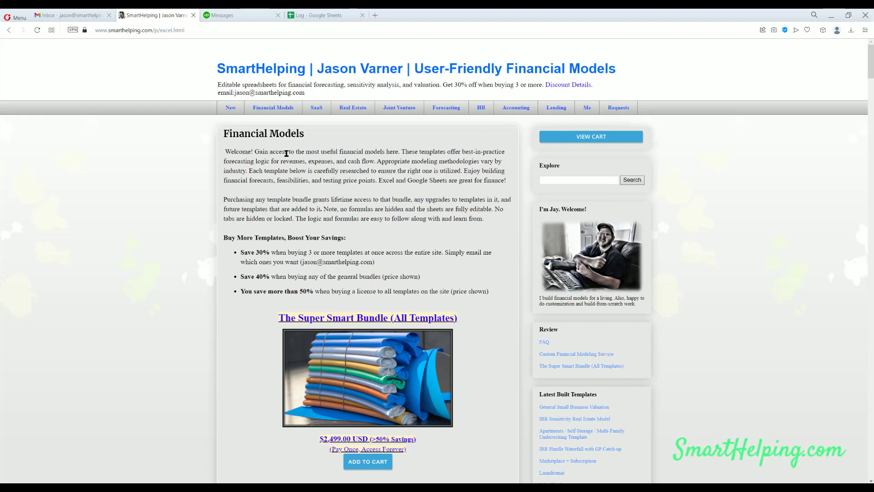
{"action": "left_click_drag", "start_coordinate": [372, 261], "coordinate": [242, 253]}
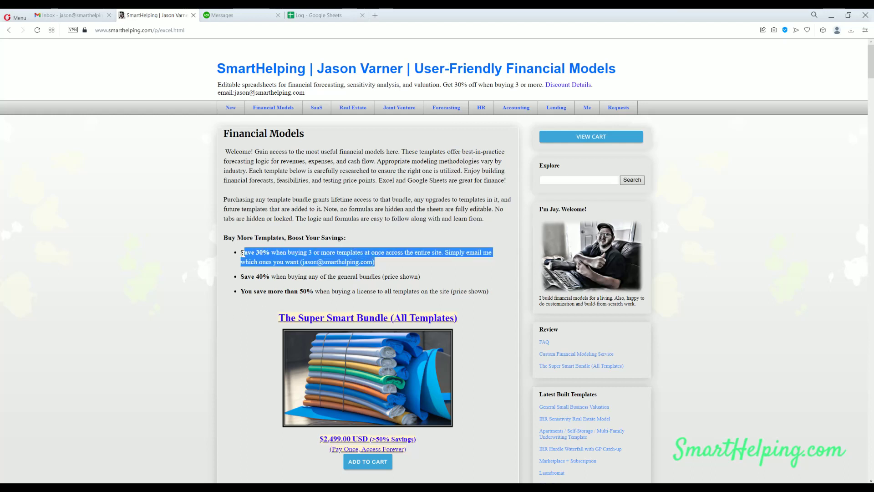
{"action": "left_click", "coordinate": [284, 252]}
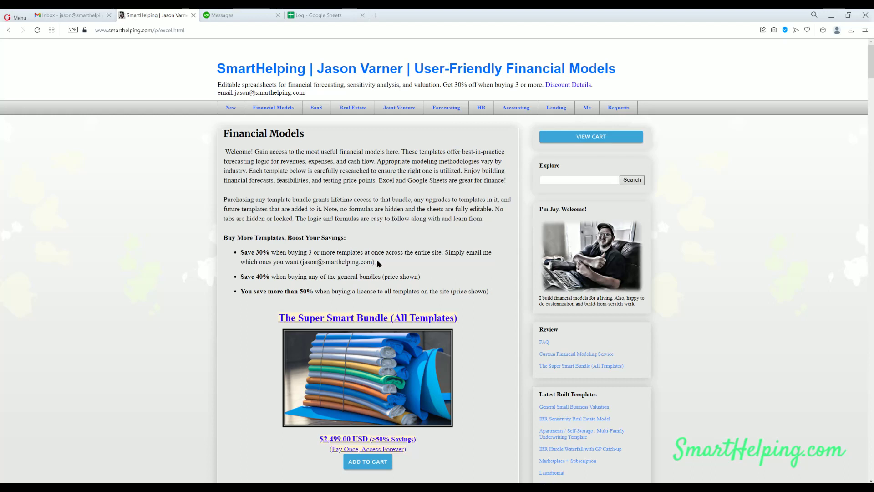
{"action": "left_click_drag", "start_coordinate": [377, 262], "coordinate": [244, 251]}
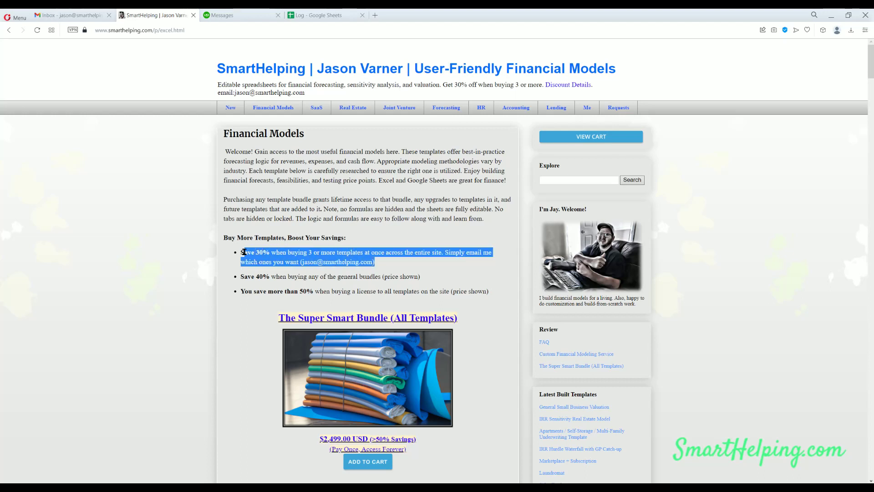
{"action": "left_click", "coordinate": [255, 275]}
{"action": "left_click_drag", "start_coordinate": [420, 277], "coordinate": [336, 277]}
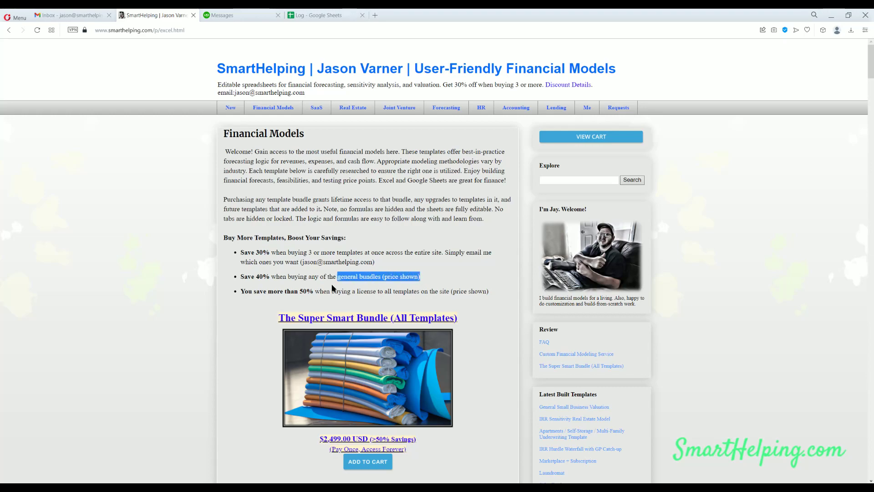
{"action": "scroll", "coordinate": [327, 298], "scroll_direction": "down", "scroll_amount": 7}
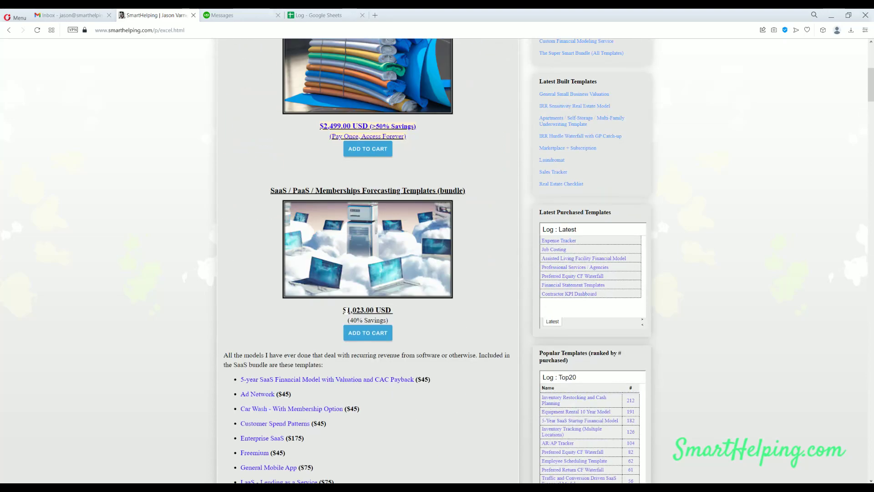
{"action": "left_click_drag", "start_coordinate": [344, 311], "coordinate": [390, 310]}
{"action": "scroll", "coordinate": [369, 312], "scroll_direction": "down", "scroll_amount": 7}
{"action": "scroll", "coordinate": [368, 313], "scroll_direction": "down", "scroll_amount": 3}
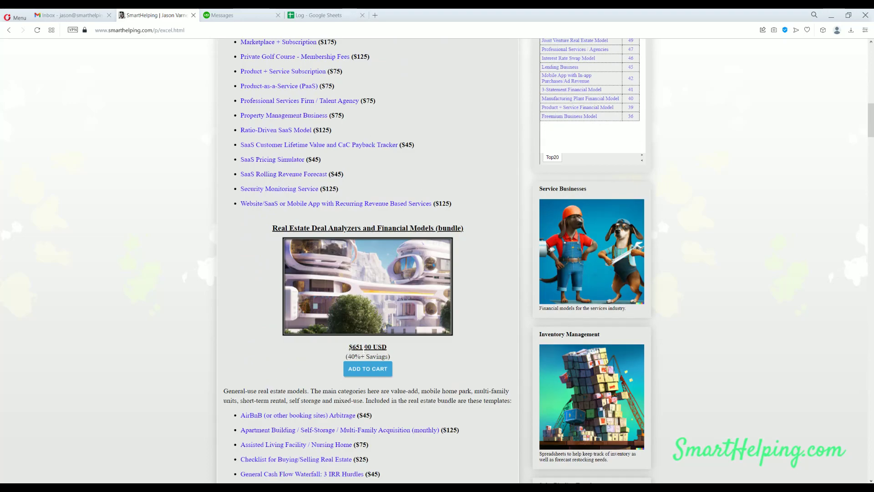
{"action": "left_click_drag", "start_coordinate": [352, 347], "coordinate": [373, 357]}
{"action": "left_click", "coordinate": [374, 358]}
{"action": "scroll", "coordinate": [371, 358], "scroll_direction": "up", "scroll_amount": 16}
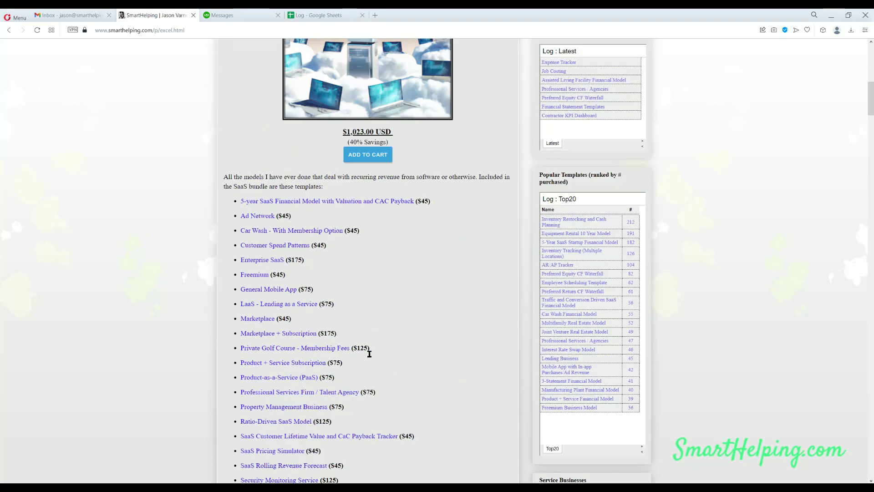
{"action": "scroll", "coordinate": [370, 357], "scroll_direction": "down", "scroll_amount": 3}
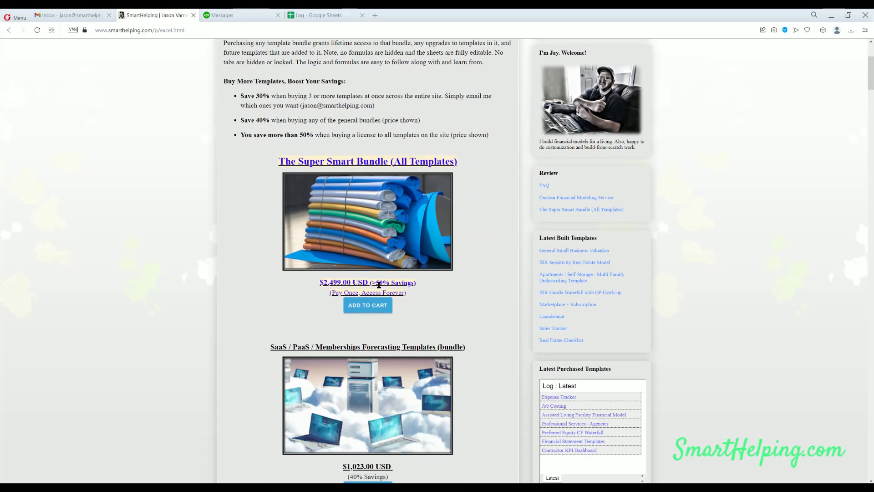
{"action": "left_click_drag", "start_coordinate": [370, 282], "coordinate": [402, 283]}
{"action": "left_click", "coordinate": [293, 279]}
{"action": "scroll", "coordinate": [293, 279], "scroll_direction": "up", "scroll_amount": 3}
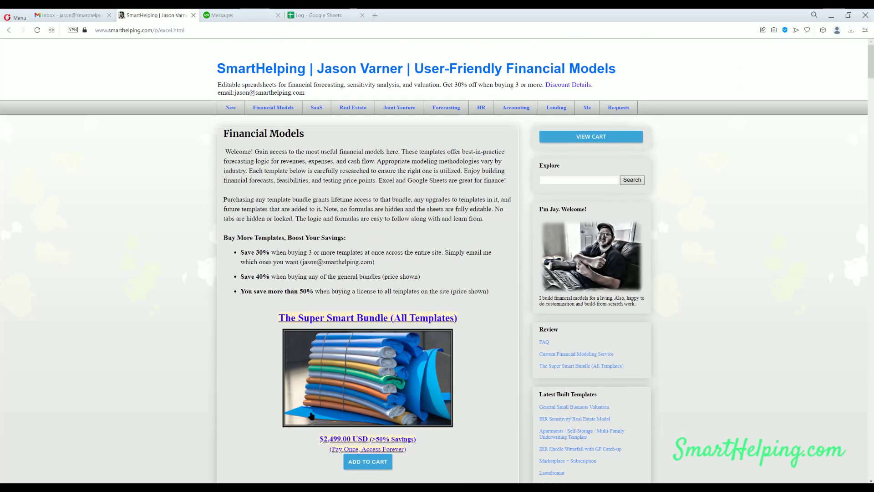